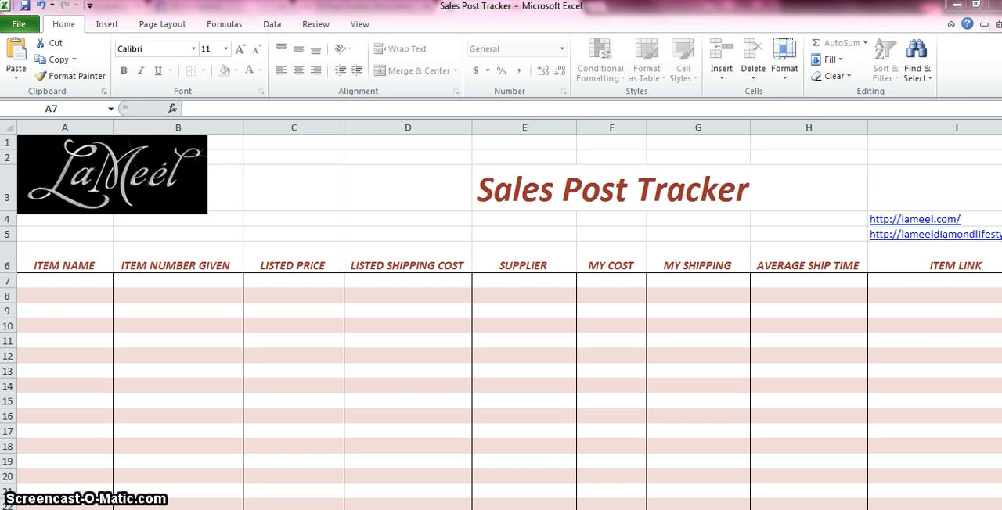
Step: Enter bike as the item name and 125402 as the item number in the first tracker row, row 7
click(58, 290)
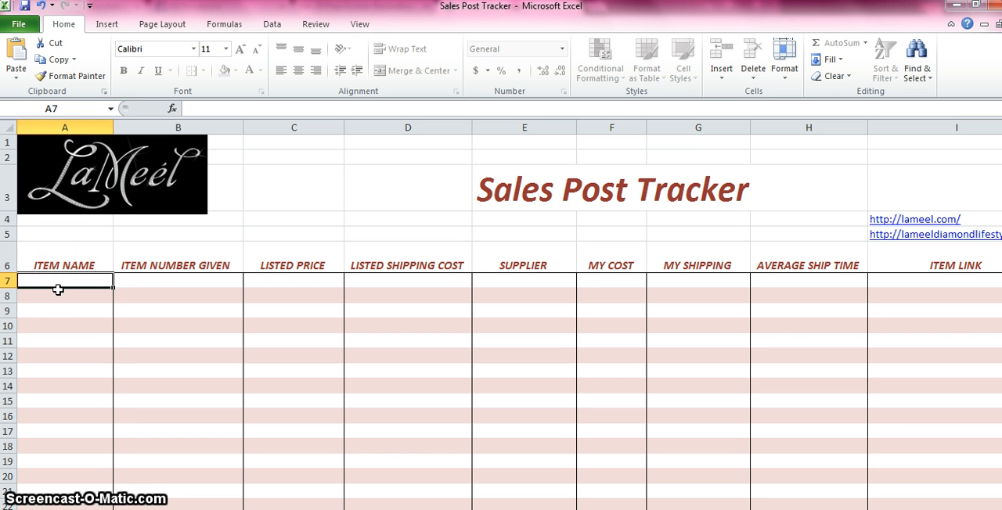
text(bkie)
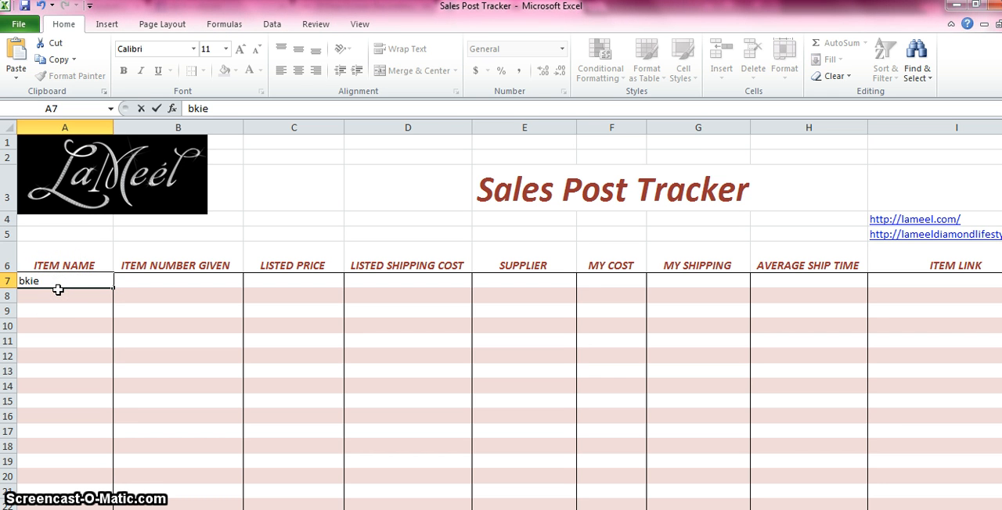
key(BackSpace)
text(ike)
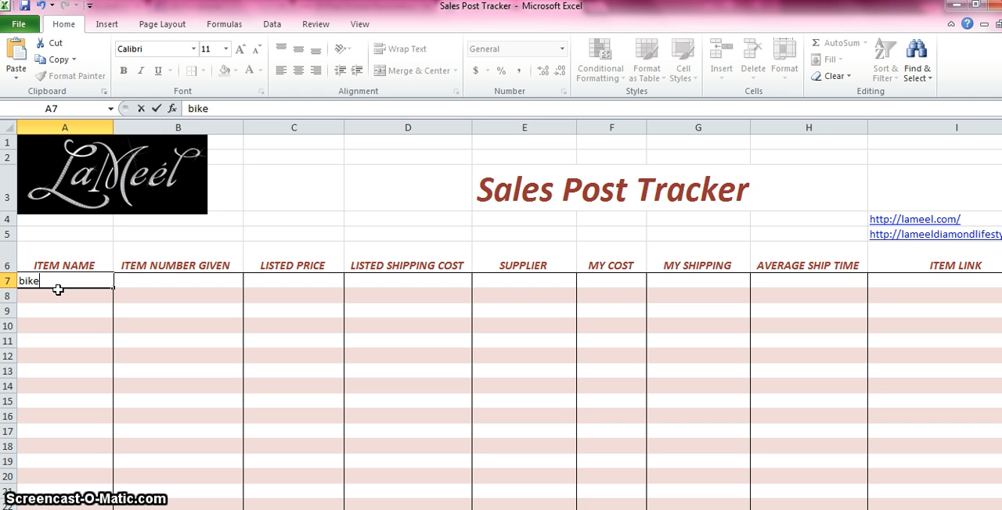
key(Tab)
text(1)
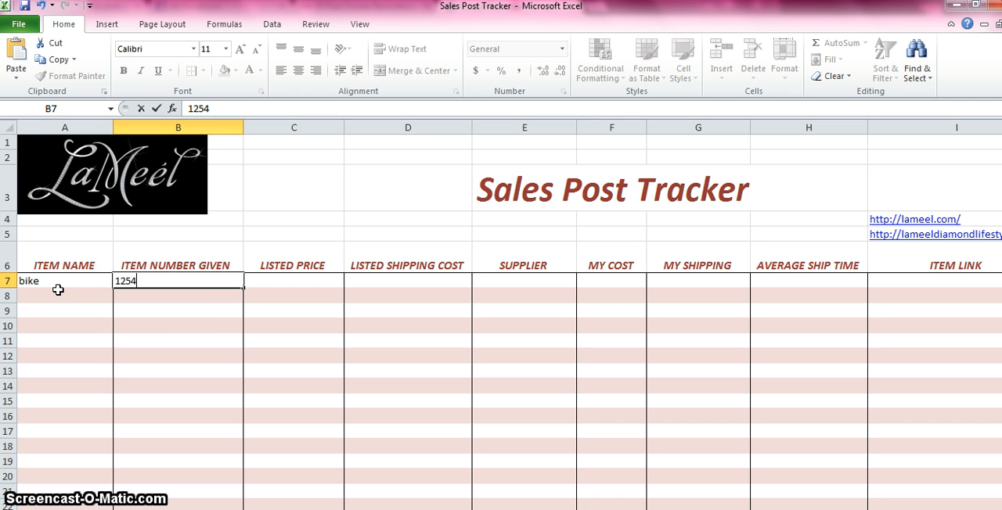
key(Tab)
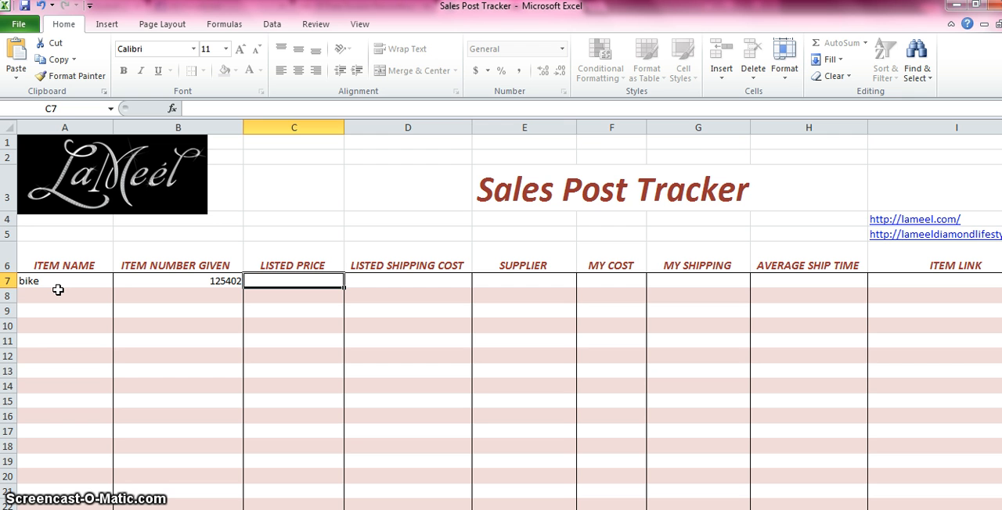
Step: Look across the tracker's column headings from LISTED PRICE to ITEM LINK and the blank columns beyond them
key(Tab)
key(Tab)
key(Tab)
key(Down)
key(Down)
key(Down)
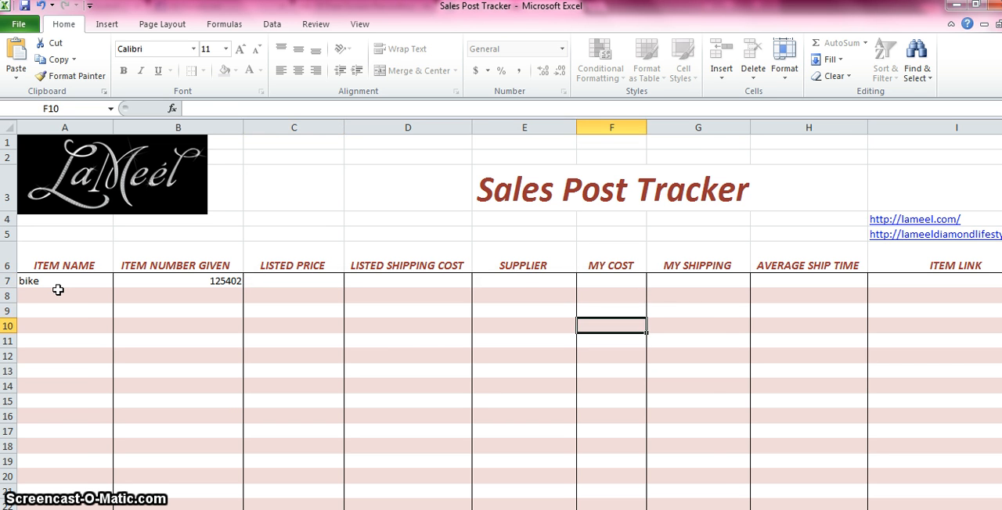
key(Up)
key(Up)
key(Left)
key(Up)
key(Right)
key(Right)
key(Right)
key(Right)
key(Right)
key(Right)
key(Right)
key(Right)
key(Right)
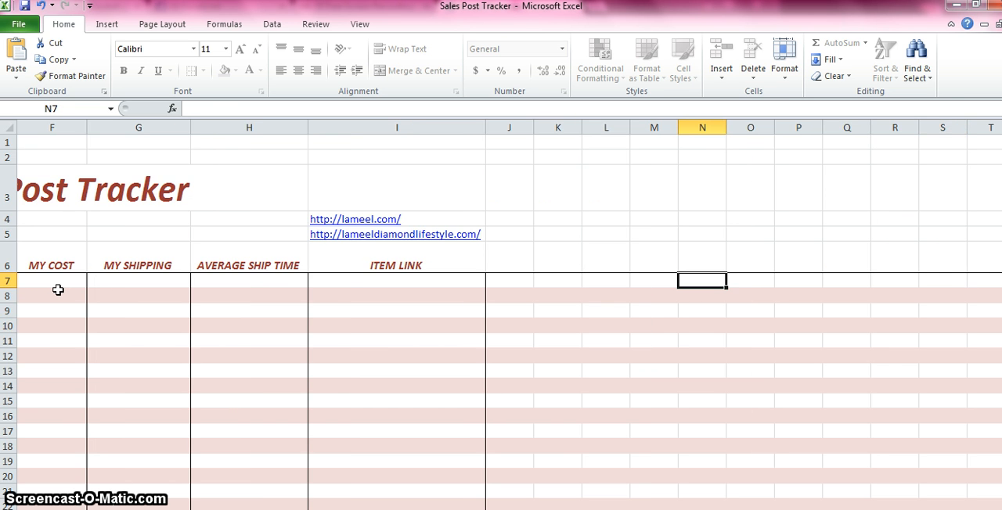
key(Left)
key(Left)
key(Left)
key(Left)
key(Up)
key(Up)
key(Up)
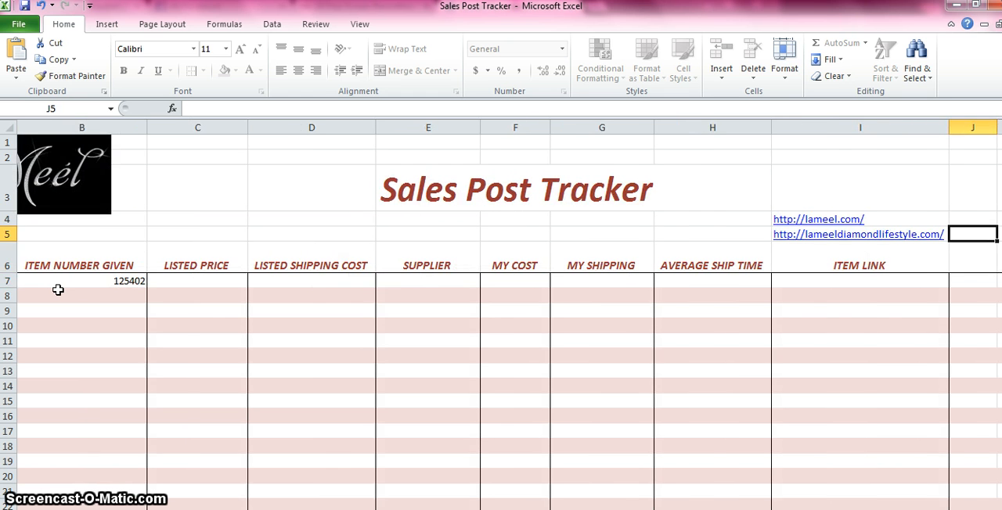
key(Down)
key(Down)
key(Down)
key(Left)
key(Left)
key(Left)
key(Left)
key(Left)
key(Left)
key(Left)
key(Left)
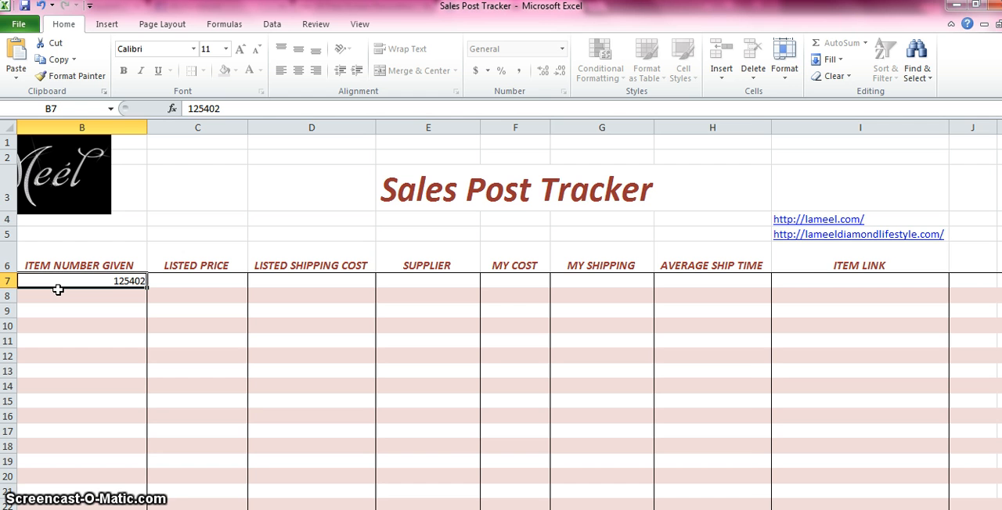
key(Up)
key(Right)
key(Right)
key(Right)
key(Right)
key(Right)
key(Right)
key(Right)
key(Right)
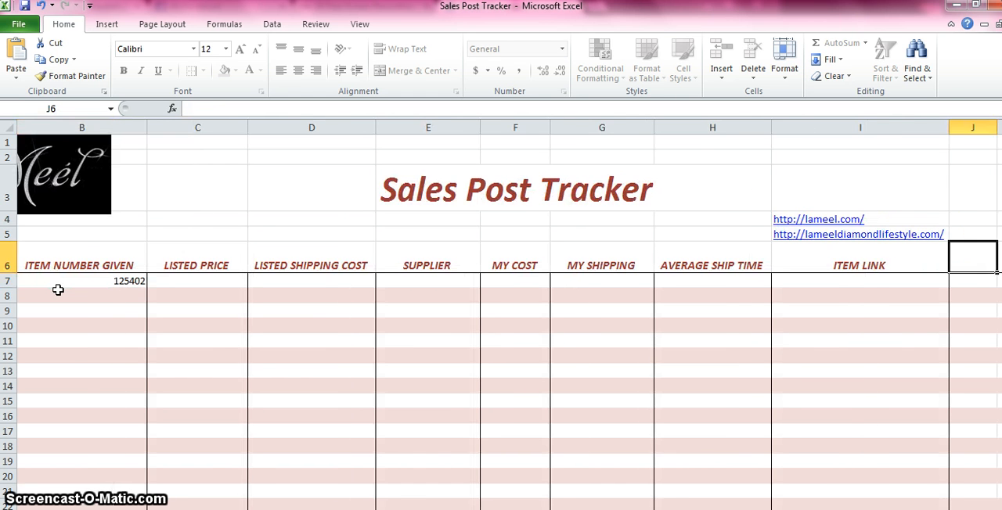
key(Up)
key(Up)
key(Up)
key(Up)
key(Up)
Step: Examine the empty striped rows down to the end of the tracker, and return to the first row and column
key(ctrl+End)
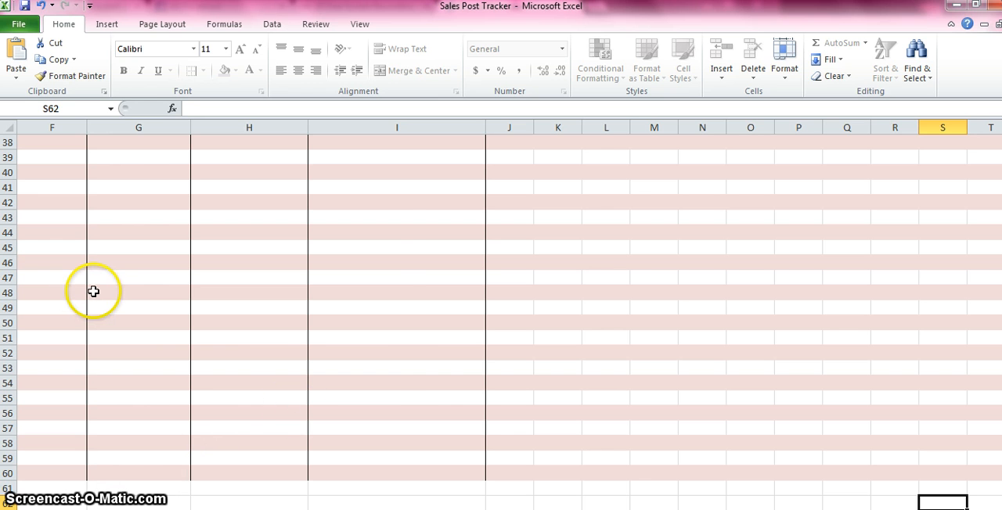
click(92, 291)
click(51, 280)
key(Left)
key(Left)
key(Left)
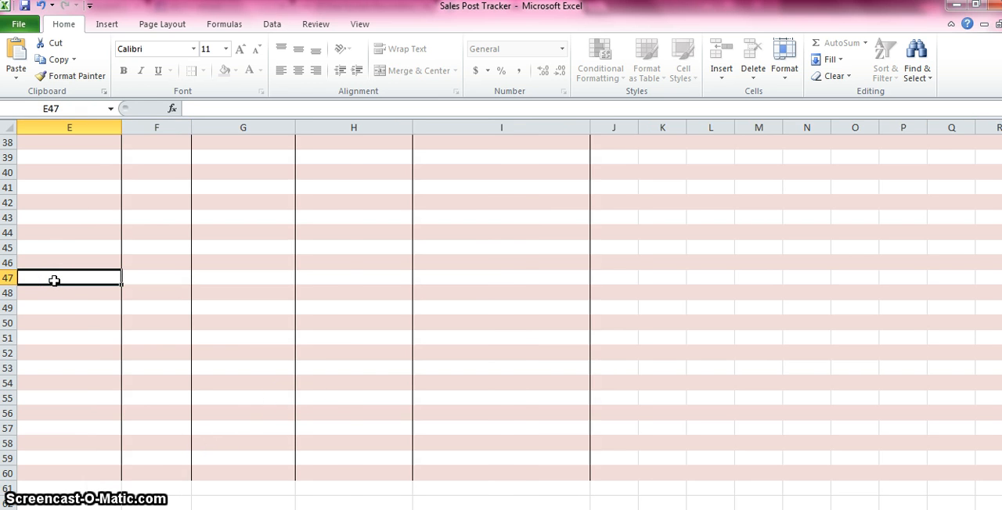
key(Left)
key(Up)
key(Right)
key(Right)
key(Right)
key(Right)
key(Right)
key(Right)
key(Right)
key(Right)
key(Right)
key(Right)
key(Right)
key(Right)
key(Right)
key(Right)
key(Right)
key(Right)
key(Left)
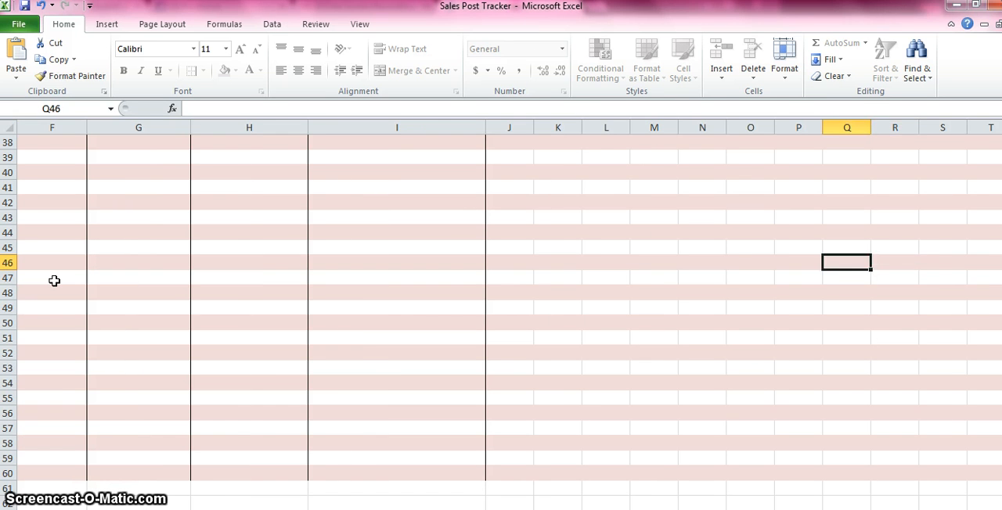
key(Left)
key(Left)
key(Left)
key(Up)
key(Up)
key(Up)
key(Up)
key(Up)
key(Up)
key(Up)
key(Up)
key(Up)
key(Up)
key(Up)
key(Up)
key(Up)
key(Up)
key(Up)
key(Up)
key(Up)
key(Up)
key(Up)
key(Up)
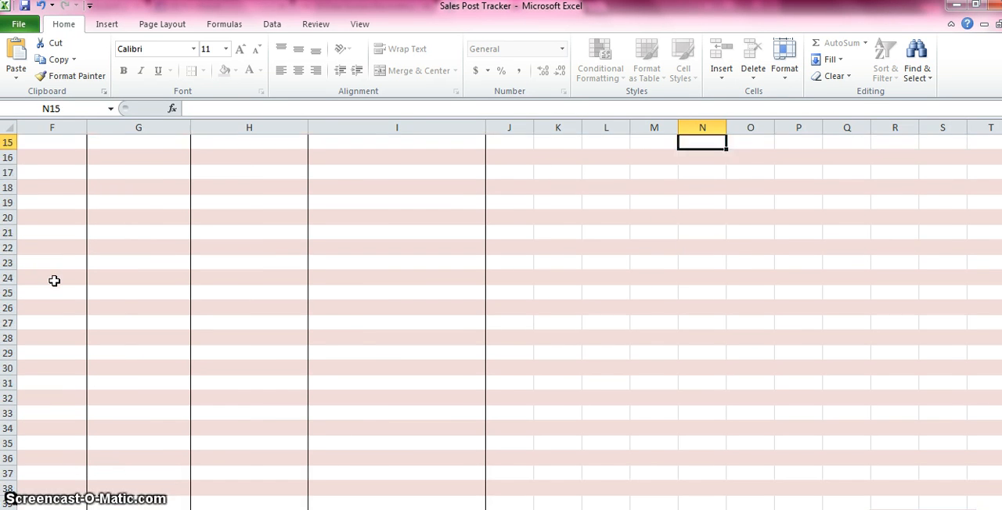
key(Down)
key(Down)
key(Down)
key(Down)
key(Down)
key(Down)
key(Down)
key(Down)
key(Down)
key(Down)
key(Down)
key(Down)
key(Down)
key(Down)
key(Down)
key(Down)
key(Down)
key(Down)
key(Down)
key(Down)
key(Left)
key(Up)
key(Up)
key(Up)
key(Up)
key(Up)
key(Up)
key(Up)
key(Up)
key(Up)
key(Up)
key(Up)
key(Up)
key(Up)
key(Up)
key(Up)
key(Up)
key(Up)
key(Up)
key(Up)
key(Up)
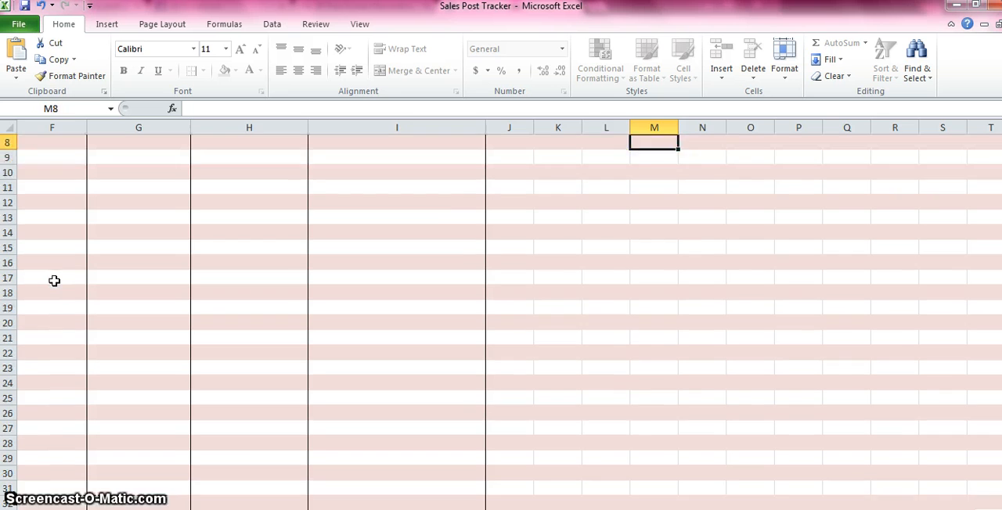
key(Up)
key(Up)
key(Up)
key(Up)
key(Up)
key(Up)
key(Up)
key(Up)
key(Up)
key(Up)
key(Up)
key(Up)
key(Up)
key(Up)
key(Up)
key(Up)
key(Up)
key(Up)
key(Up)
key(Up)
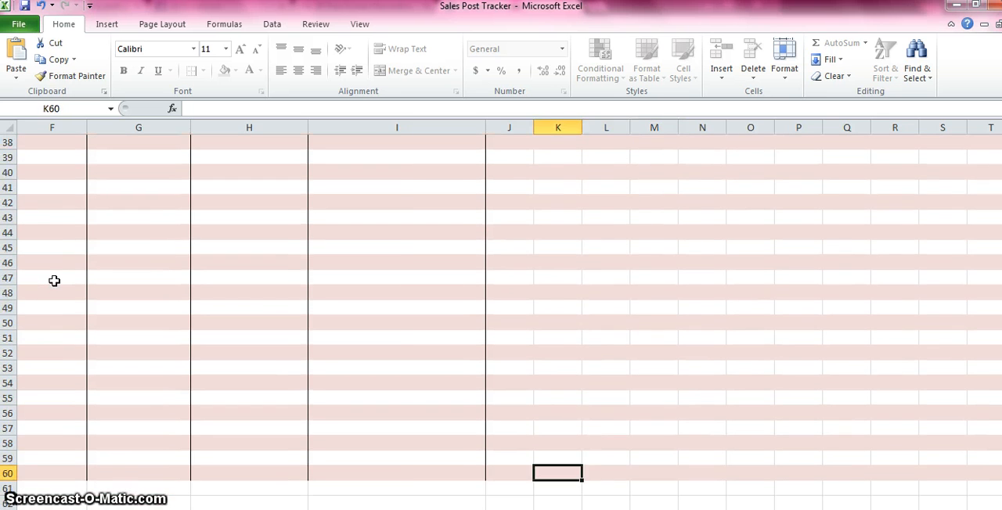
key(Up)
key(Up)
key(Up)
key(Up)
key(Up)
key(Up)
key(Up)
key(Up)
key(Up)
key(Up)
key(Up)
key(Up)
key(Up)
key(Up)
key(Up)
key(Up)
key(Up)
key(Up)
key(Up)
key(Up)
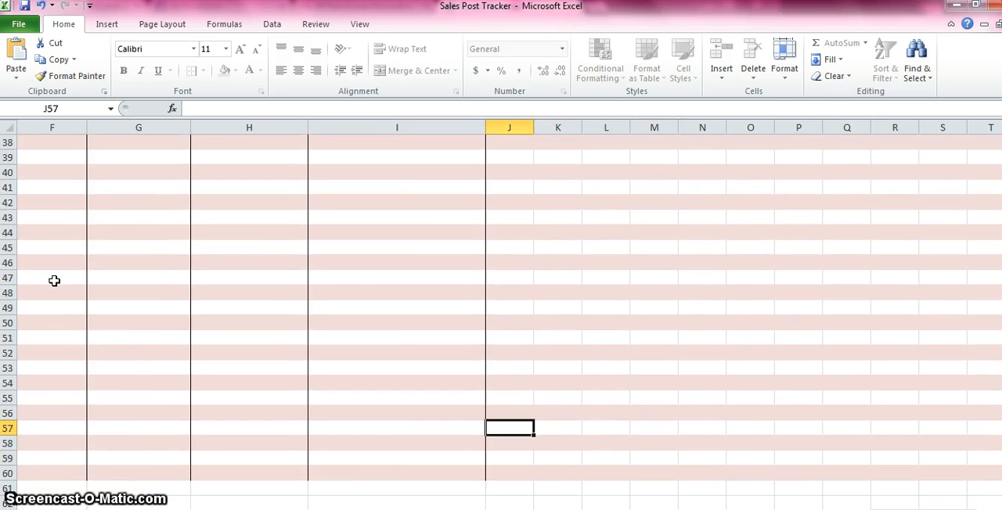
key(Up)
key(Left)
key(Left)
key(Left)
key(Left)
key(Left)
key(Left)
key(Left)
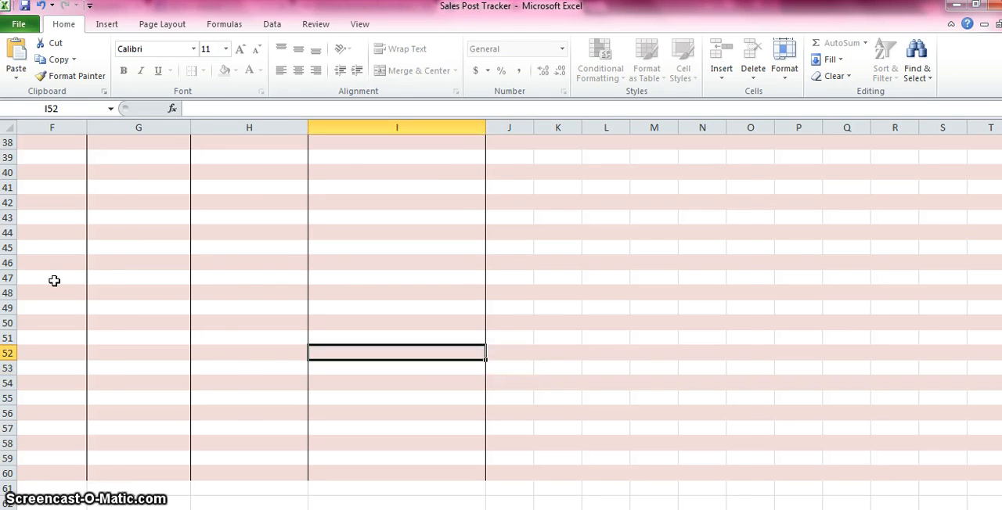
key(Left)
key(Left)
key(Left)
key(Left)
key(Left)
key(Left)
key(Left)
key(Left)
key(Left)
key(Left)
key(Left)
key(Left)
key(Left)
key(Left)
key(Left)
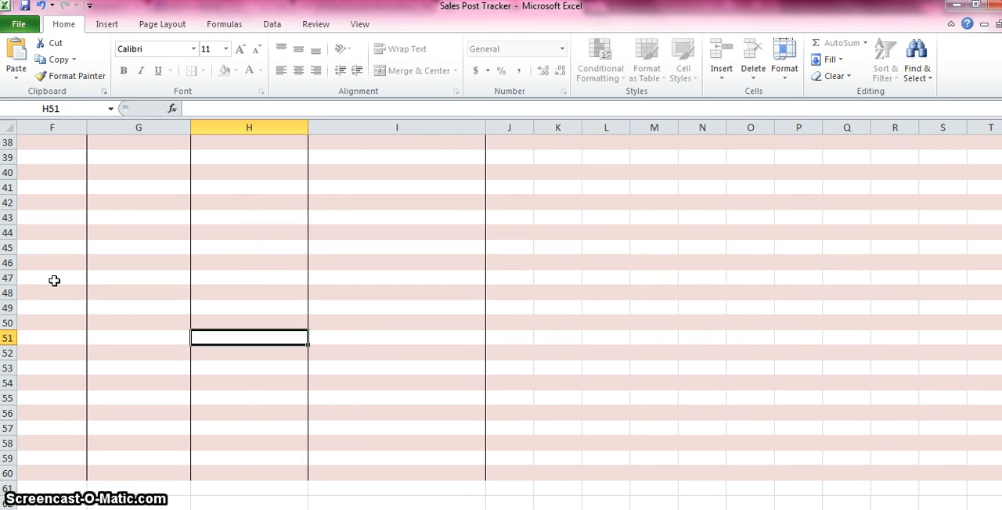
key(Left)
key(Left)
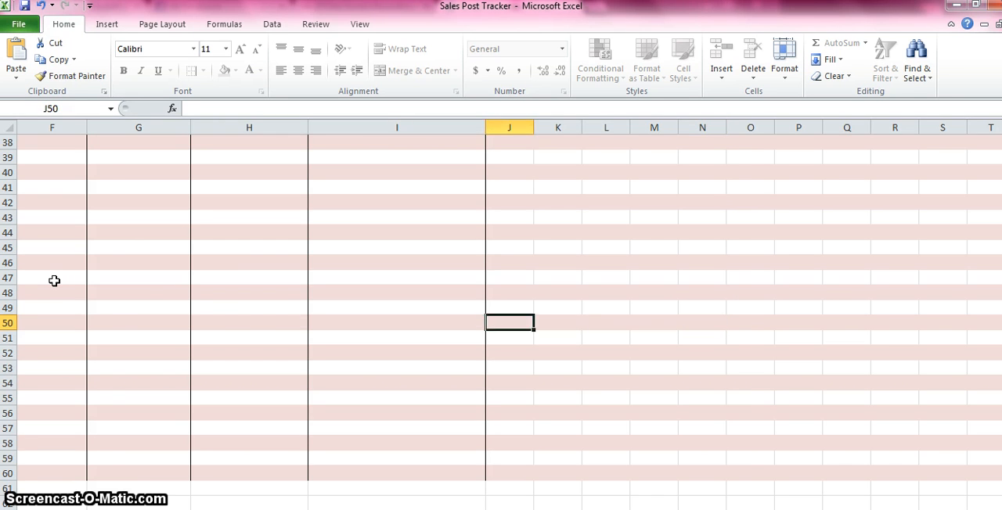
key(Left)
key(Left)
key(Left)
key(Left)
key(Left)
key(Left)
key(Left)
key(Left)
key(Left)
key(Left)
key(Right)
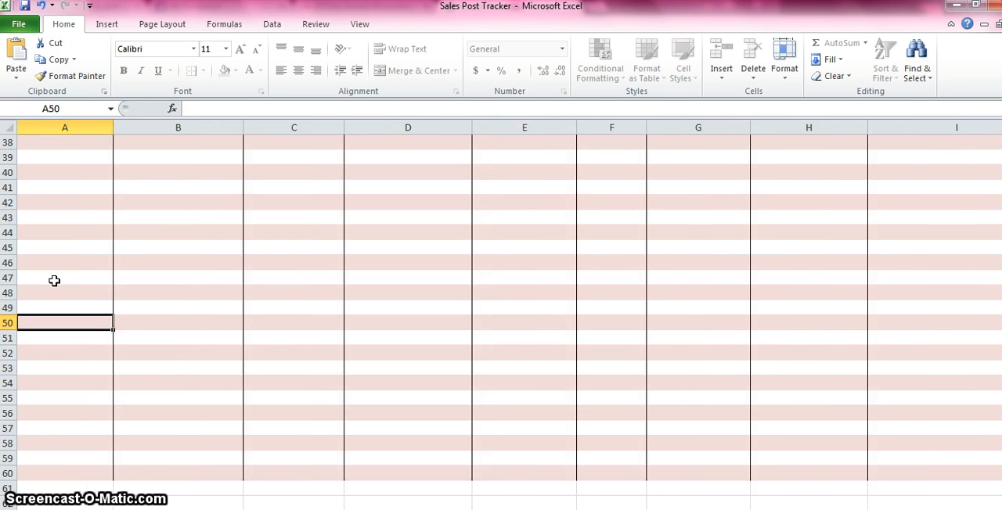
key(Up)
key(Up)
key(Up)
key(Up)
key(Up)
key(Up)
key(Up)
key(Up)
key(Up)
key(Up)
key(Up)
key(Up)
key(Up)
key(Up)
key(Up)
key(Up)
key(Up)
key(Up)
key(Up)
key(Up)
key(Up)
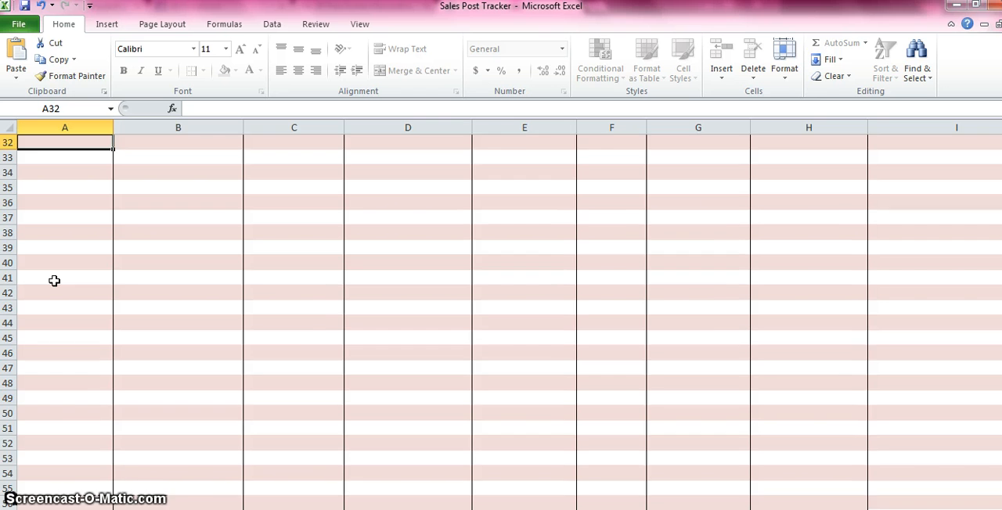
key(Up)
key(Up)
key(Up)
key(Up)
key(Up)
key(Up)
key(Up)
key(Up)
key(Up)
key(Up)
key(Up)
key(Up)
key(Up)
key(Up)
key(Up)
key(Up)
key(Up)
key(Up)
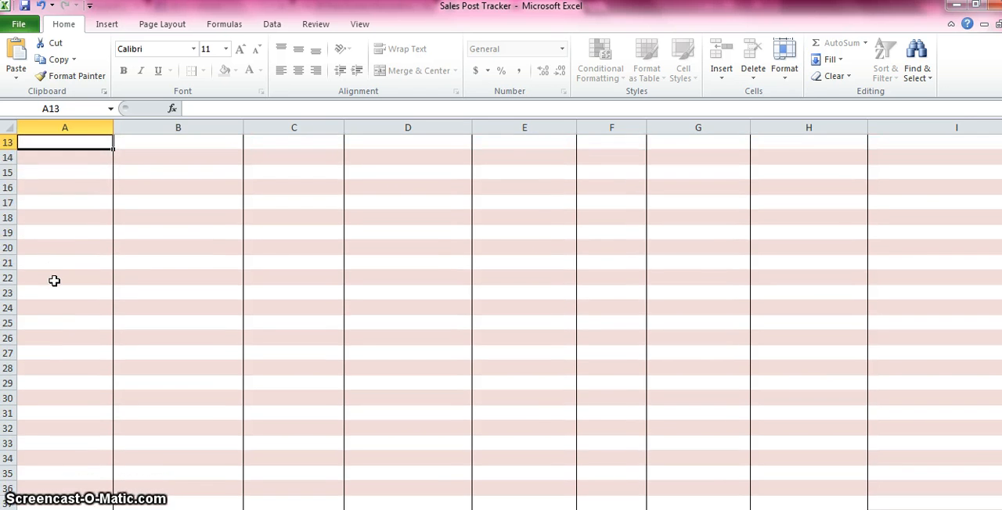
key(ctrl+End)
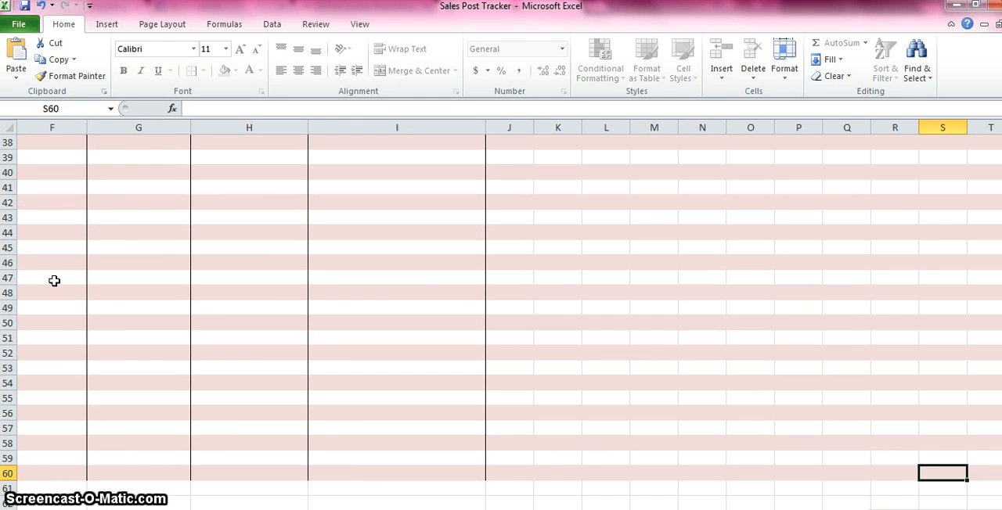
key(Up)
key(Up)
key(Up)
key(Up)
key(Up)
key(Up)
key(Up)
key(Up)
key(Left)
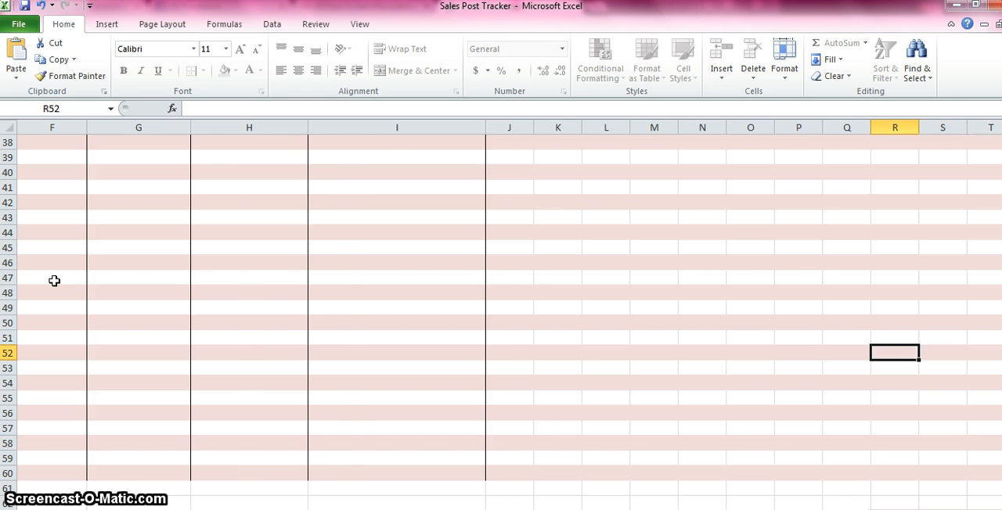
key(Left)
key(Left)
key(Left)
key(Left)
key(Left)
key(Left)
key(Left)
key(Right)
key(Right)
key(Right)
key(Up)
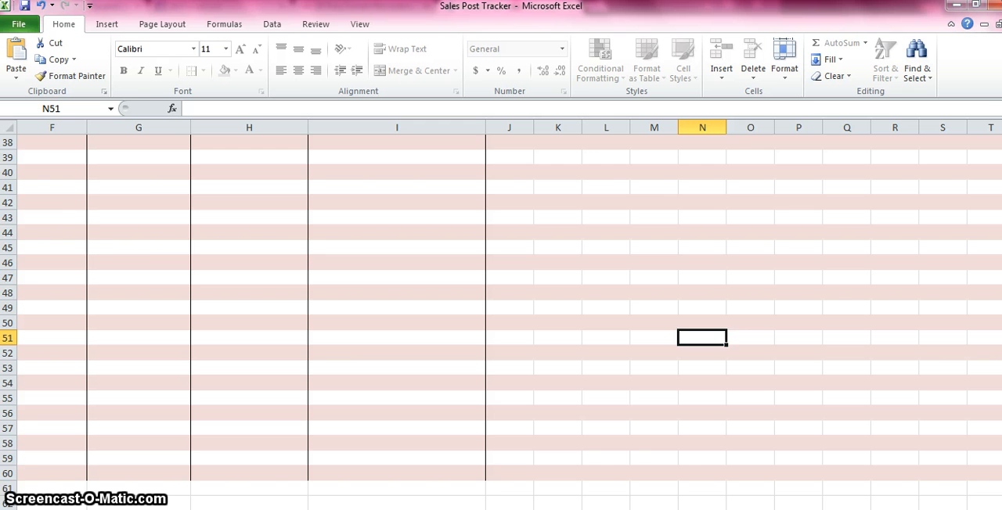
drag(1001, 368, 1001, 185)
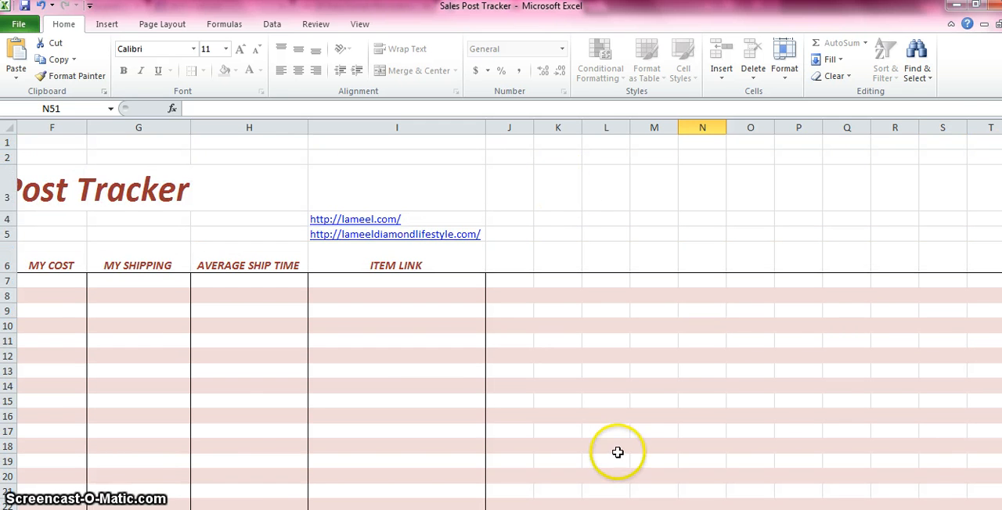
drag(743, 509, 685, 509)
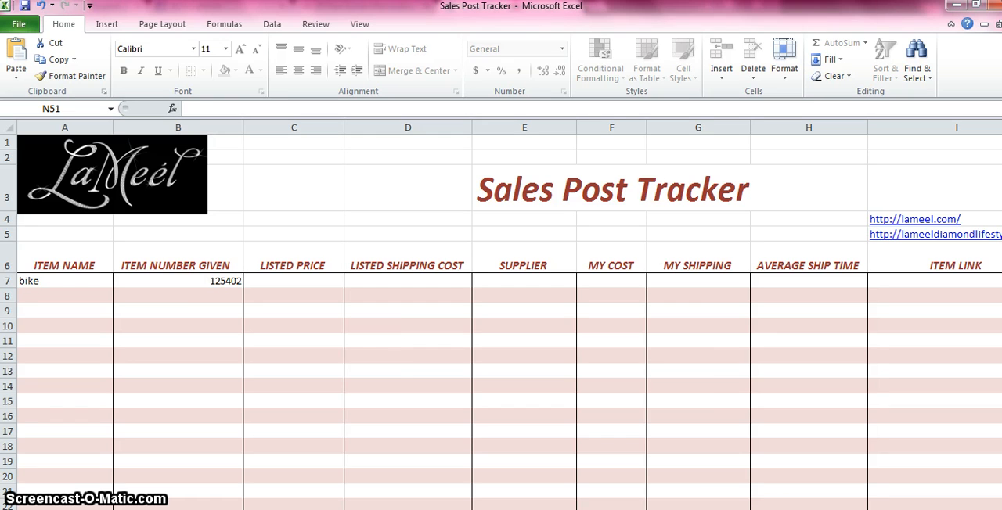
click(84, 282)
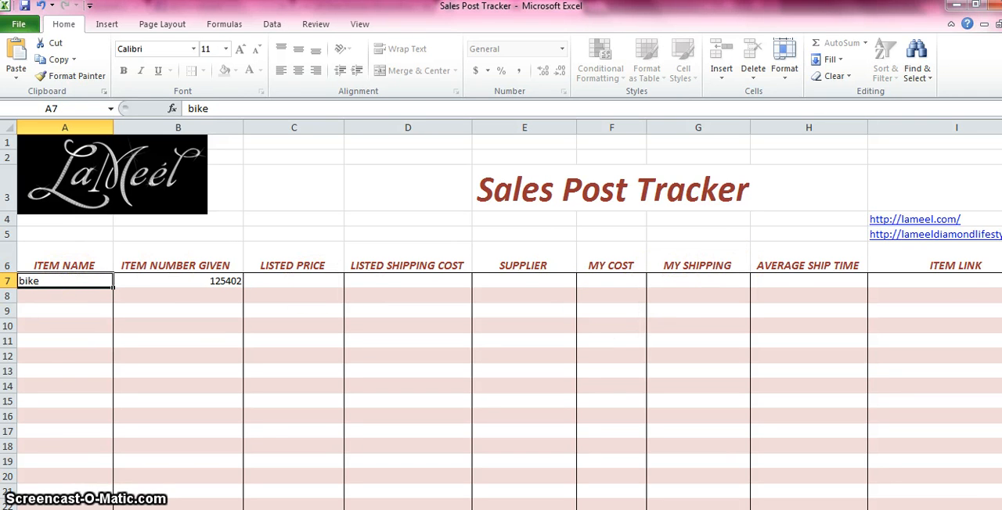
click(50, 281)
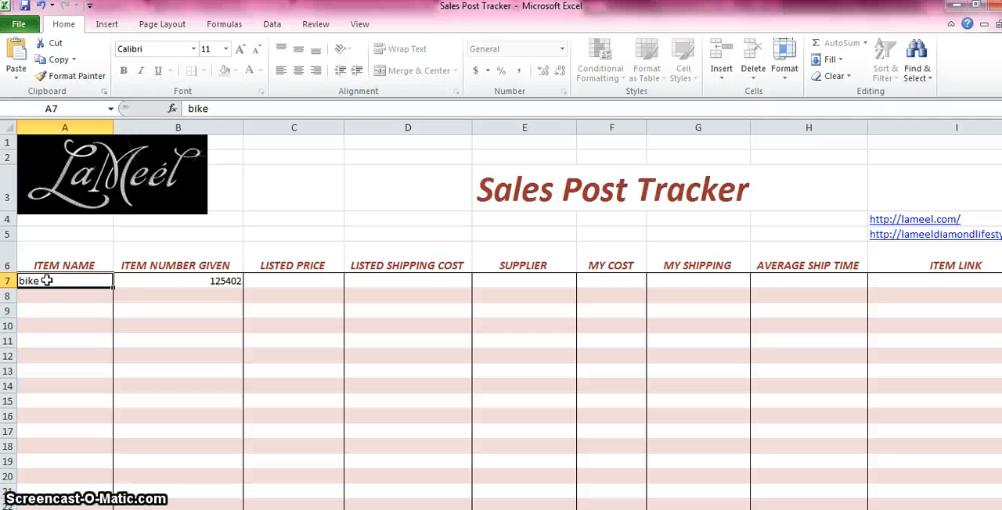
click(62, 310)
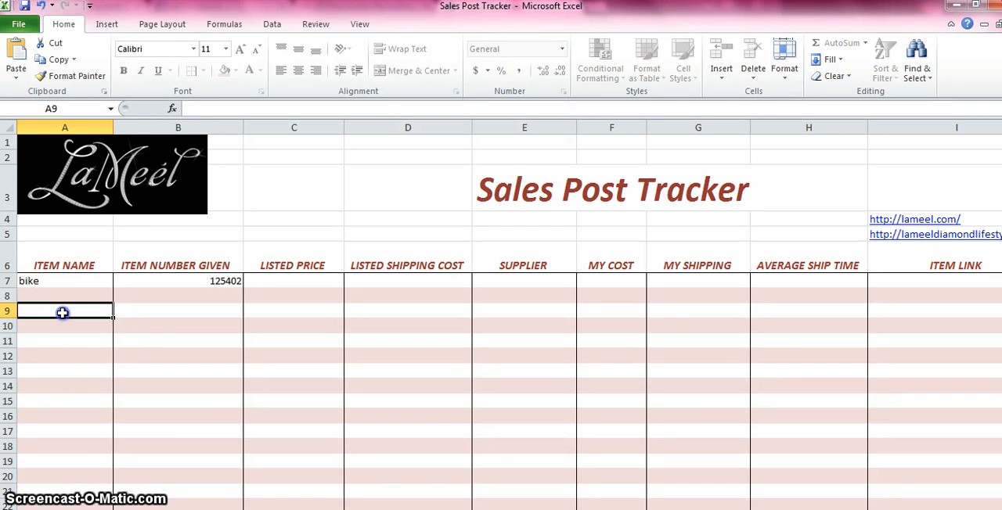
click(65, 356)
click(161, 327)
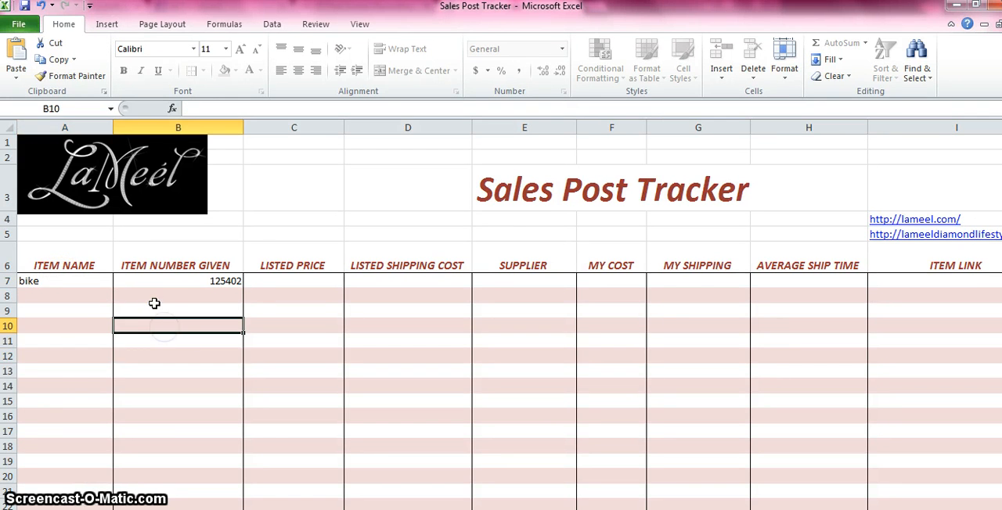
click(153, 307)
click(149, 281)
click(88, 281)
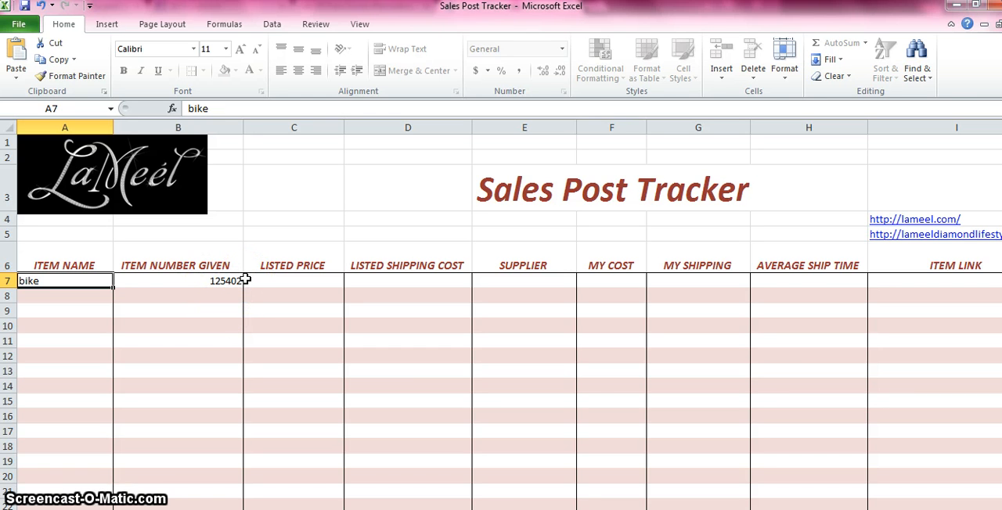
Step: Replace the bike's item number in cell B7 with BB01
click(186, 282)
text(Bo)
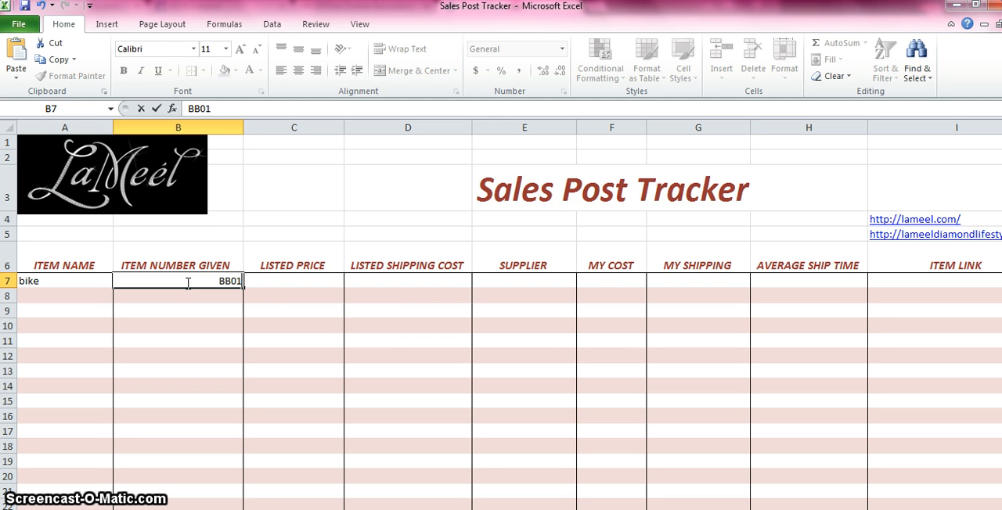
text(01)
key(Return)
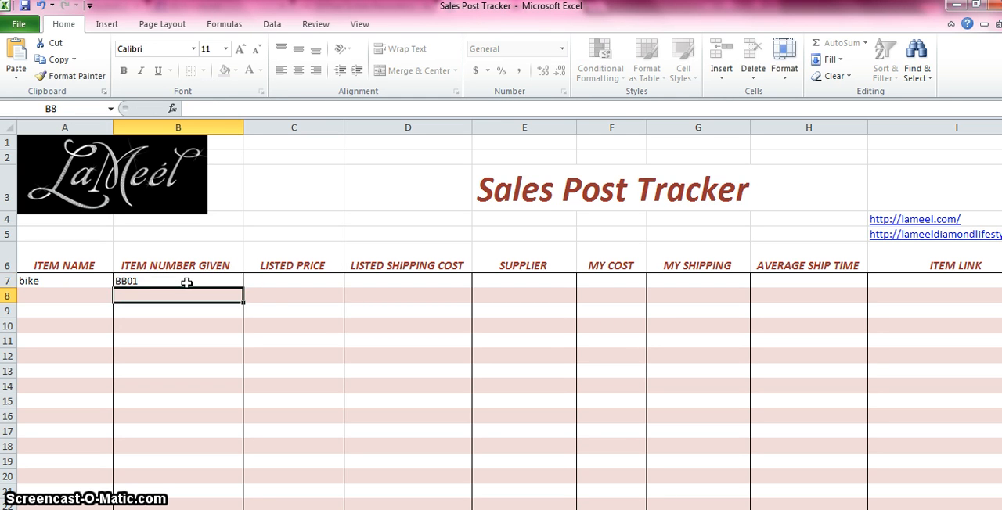
Step: Enter BB02 as the second item number in cell B8, beneath the bike's number
text(BB02)
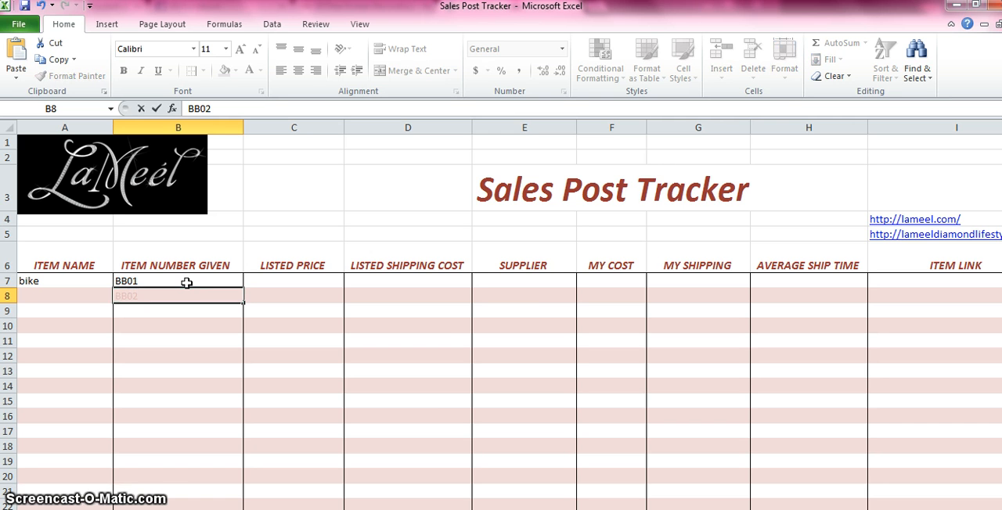
key(Return)
key(Up)
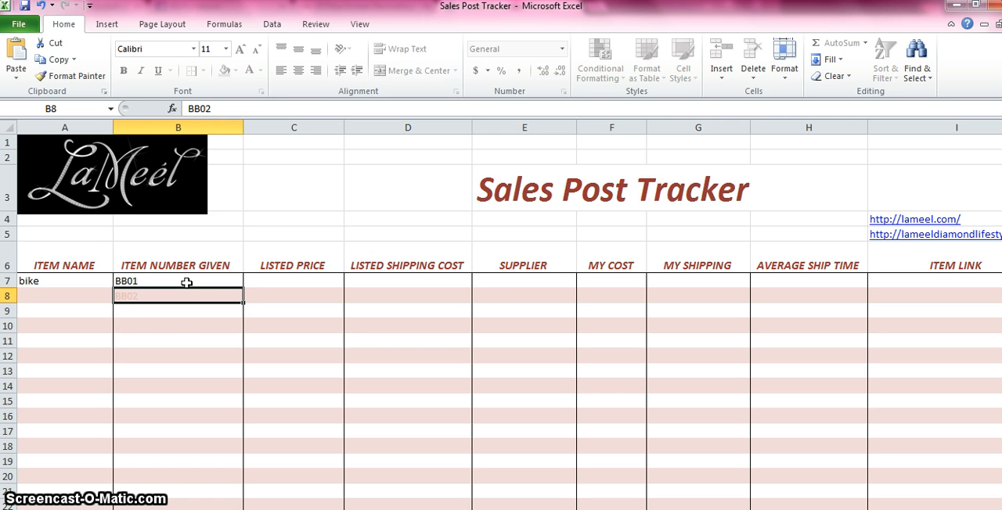
click(72, 299)
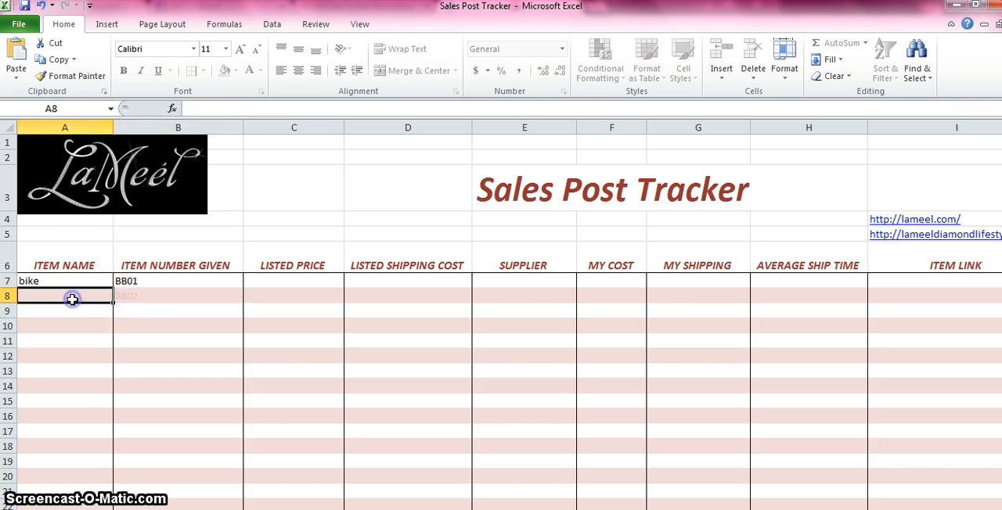
drag(51, 301, 139, 306)
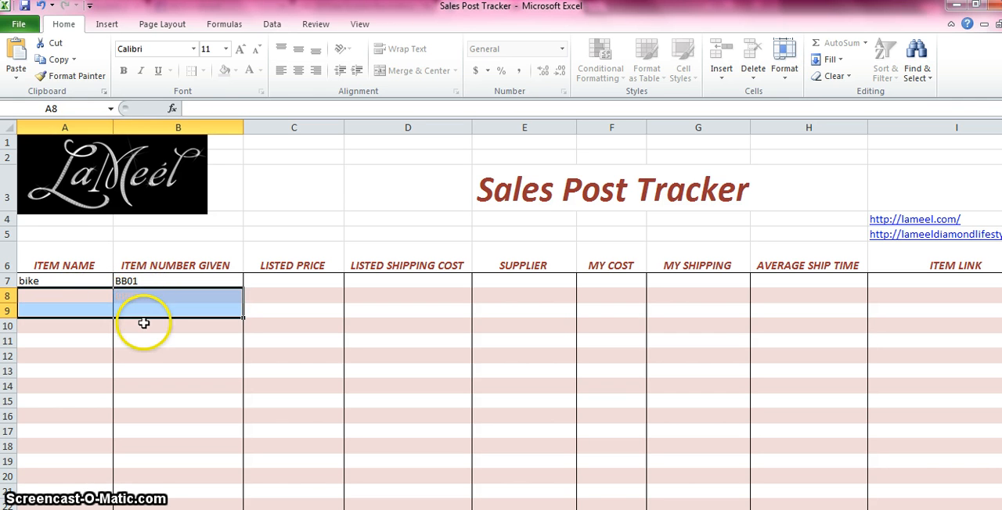
click(143, 323)
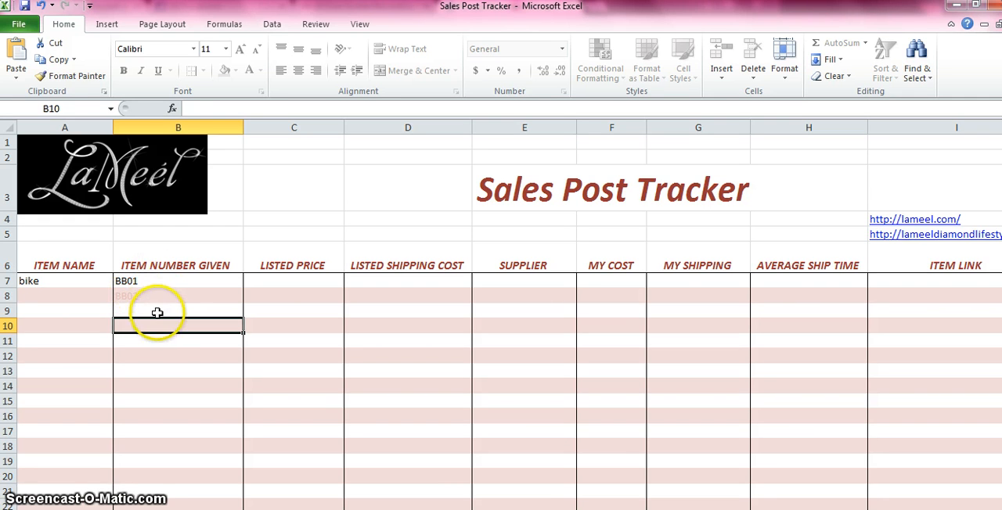
Step: Enter 222 as a trial item number in cell B9, clear it, and return to the bike's item number
click(157, 313)
text(222)
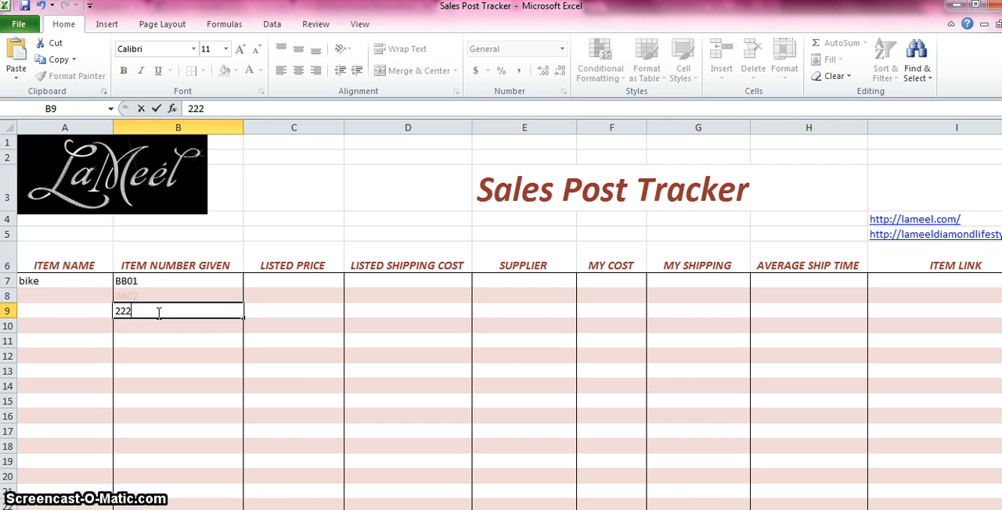
click(141, 283)
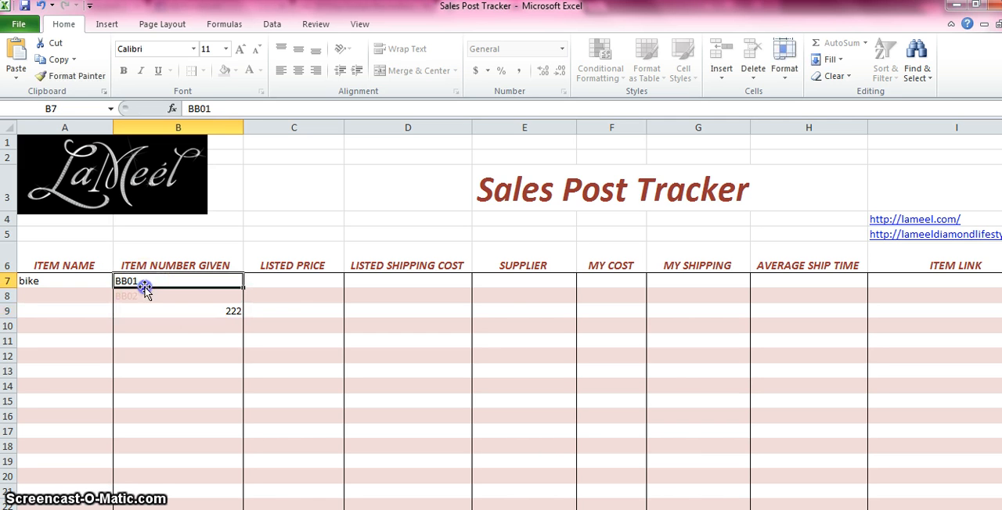
click(89, 285)
click(141, 281)
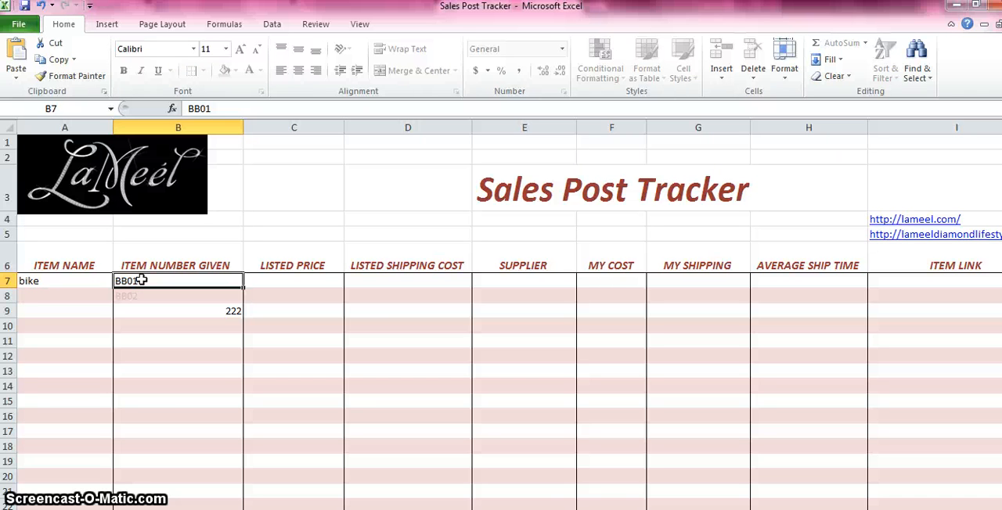
key(Down)
key(Down)
key(Delete)
key(Up)
key(Up)
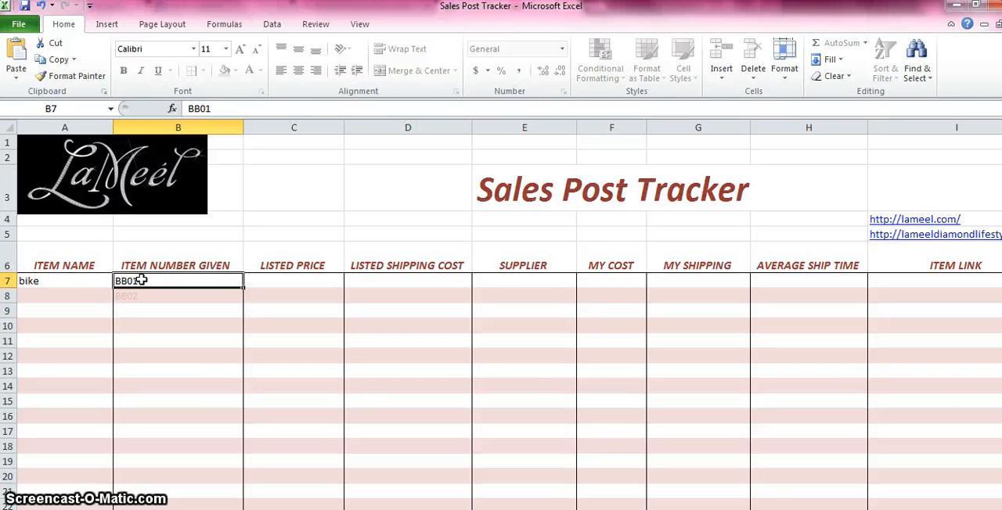
Step: Enter 150.00 as the bike's listed price and 25.00 as its listed shipping cost in row 7
key(Left)
key(Left)
key(Right)
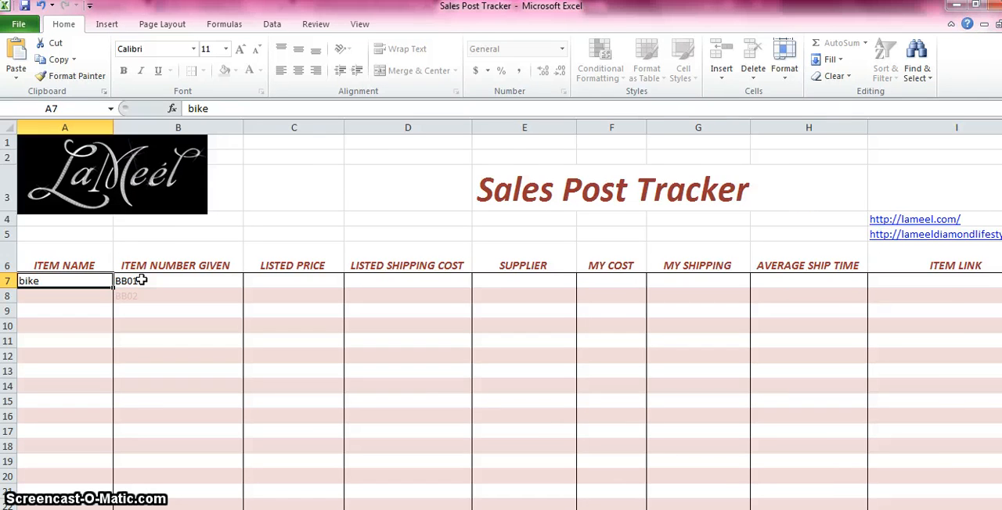
key(Right)
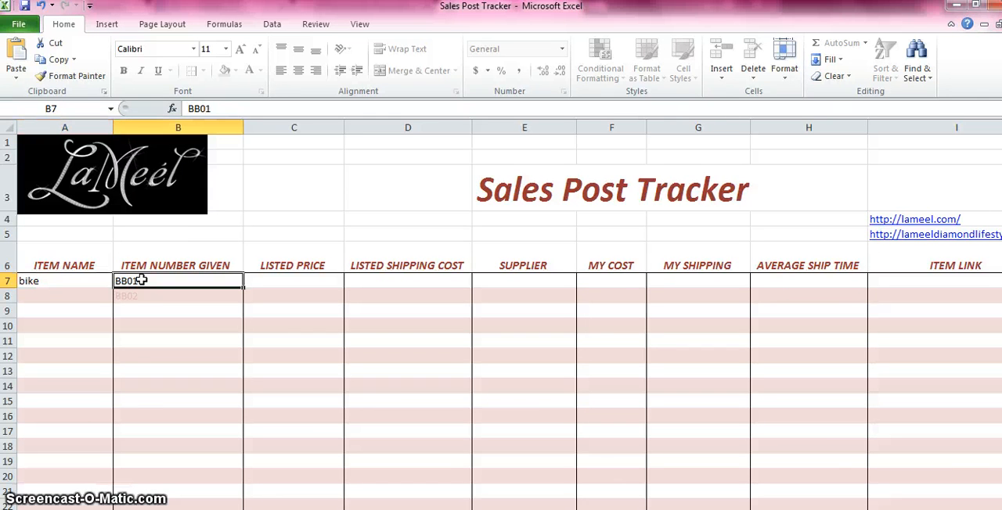
key(Right)
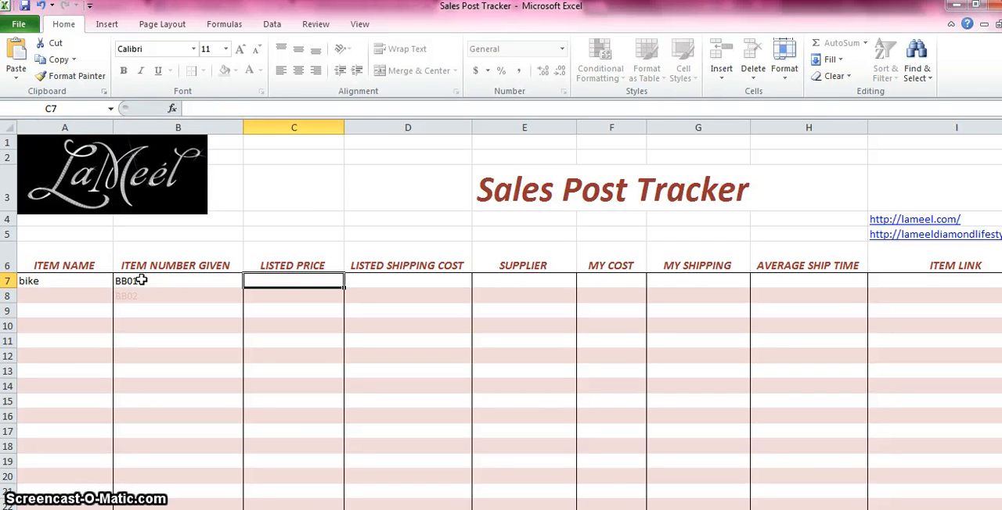
text(150)
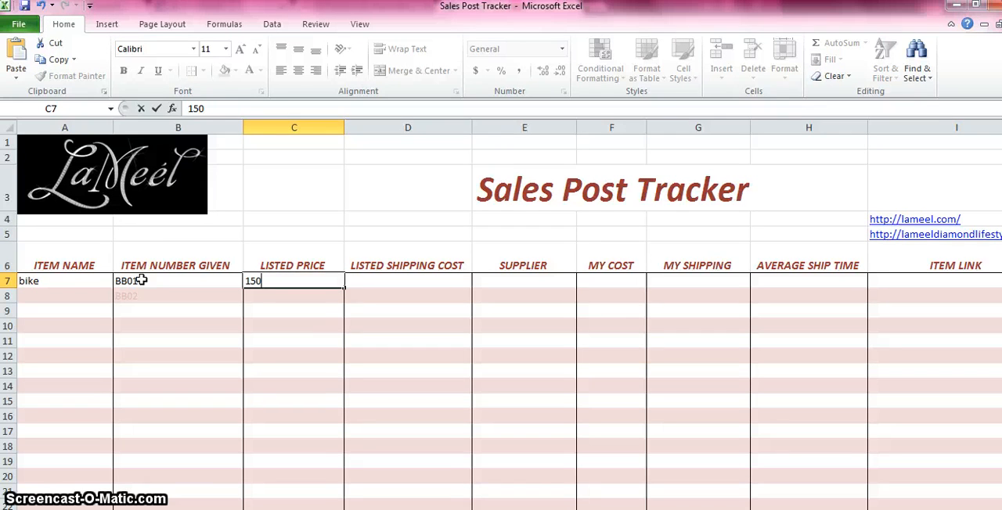
text(.00)
key(Right)
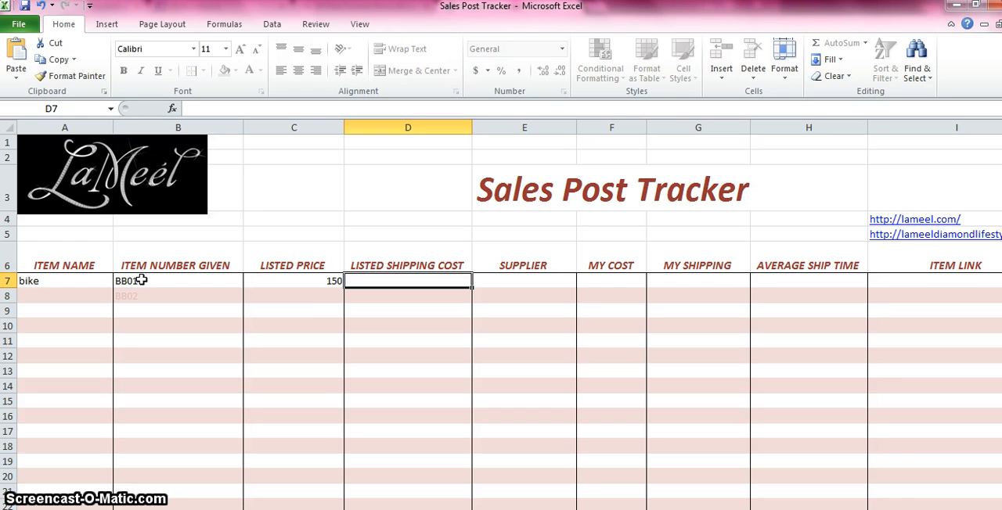
text(25.00)
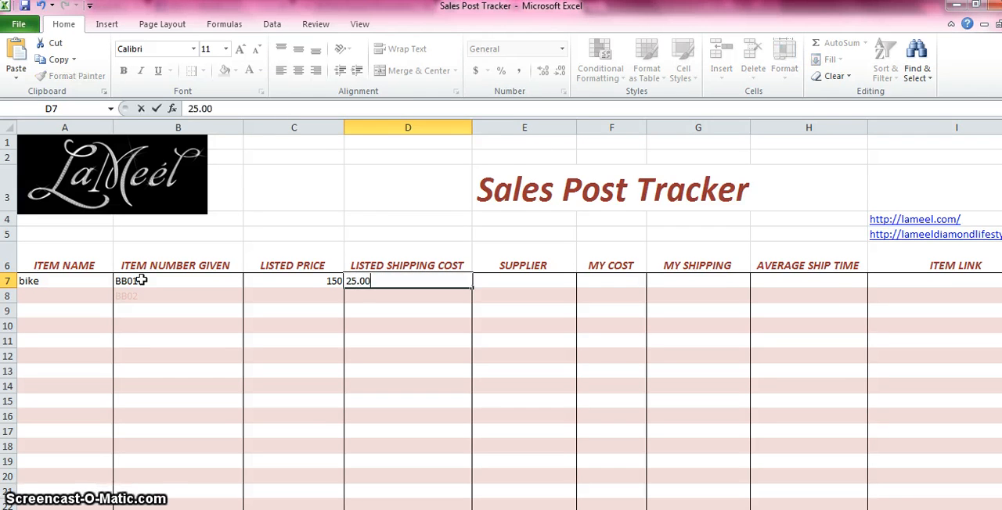
key(Right)
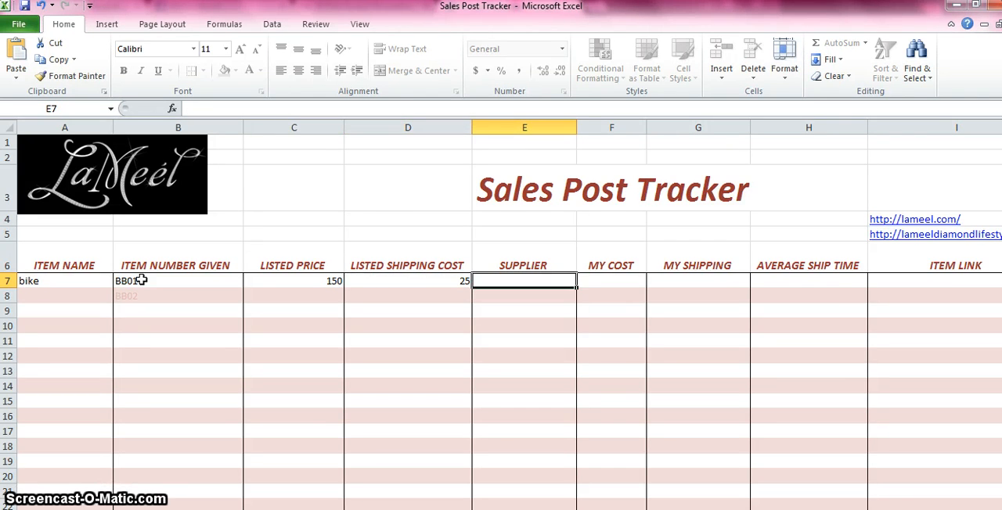
Step: Enter walmart as the bike's supplier and 49.00 as its cost under MY COST in row 7
text(walmart)
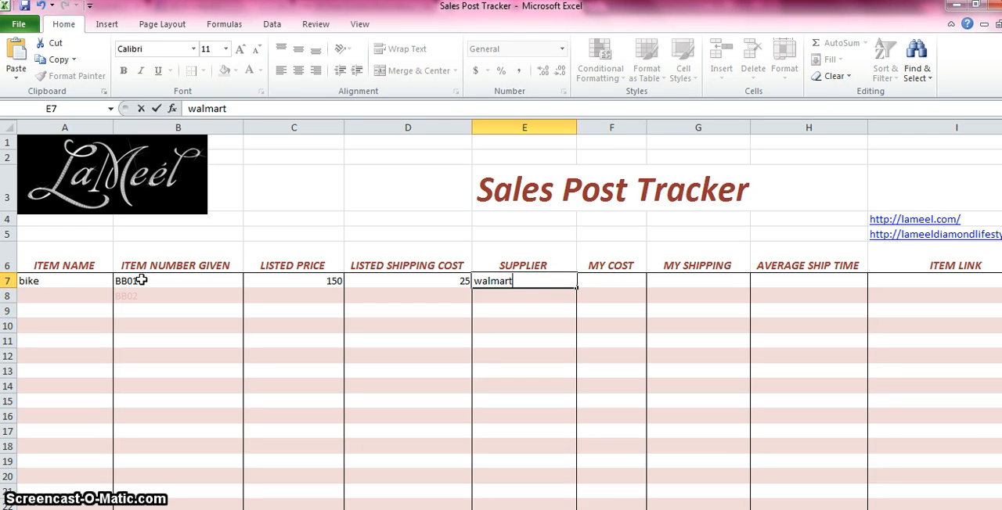
key(Right)
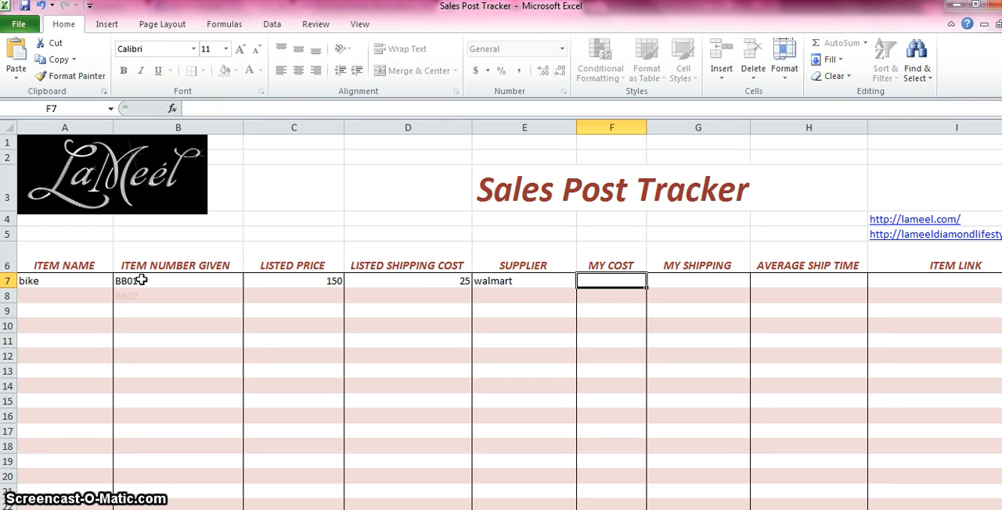
text(49.00)
key(Right)
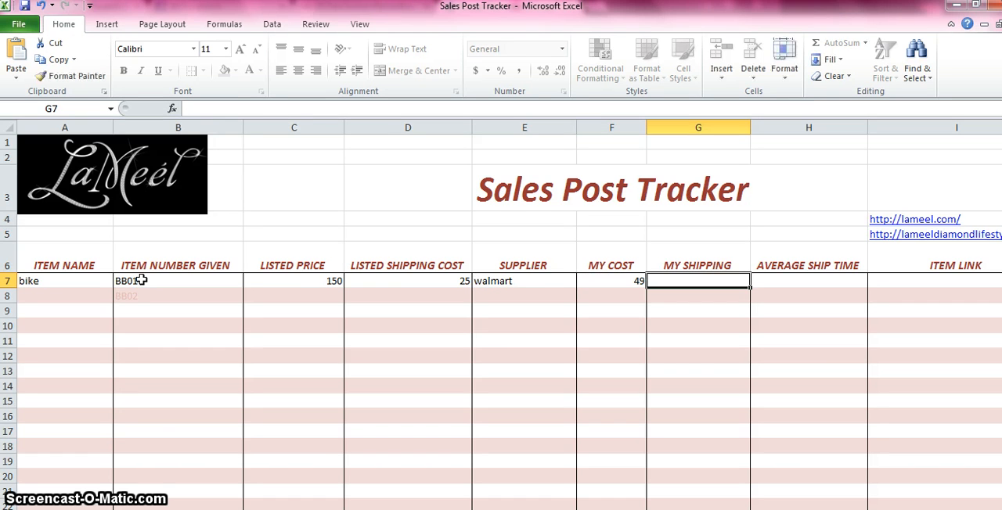
Step: Enter free under MY SHIPPING and 3-5 day as the average ship time in the bike's row
text(free)
key(Right)
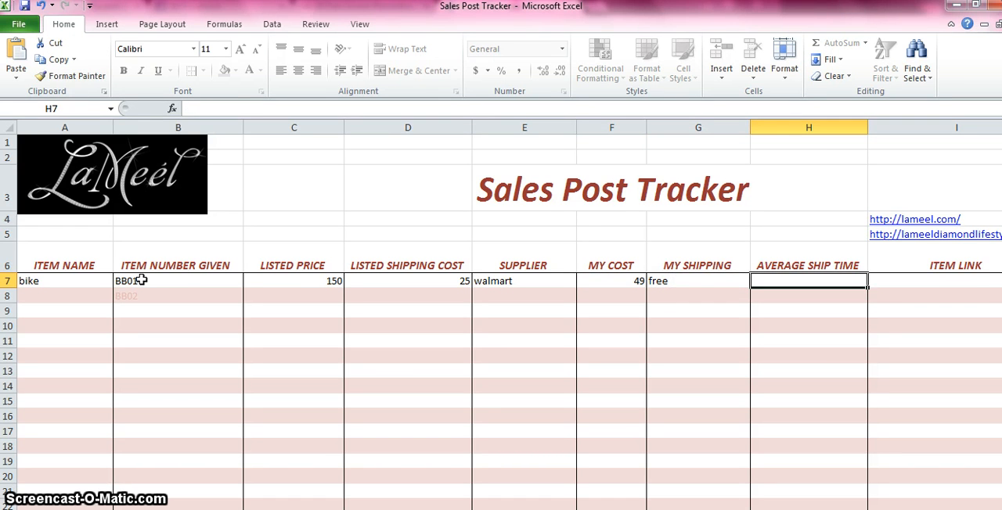
text(3-5)
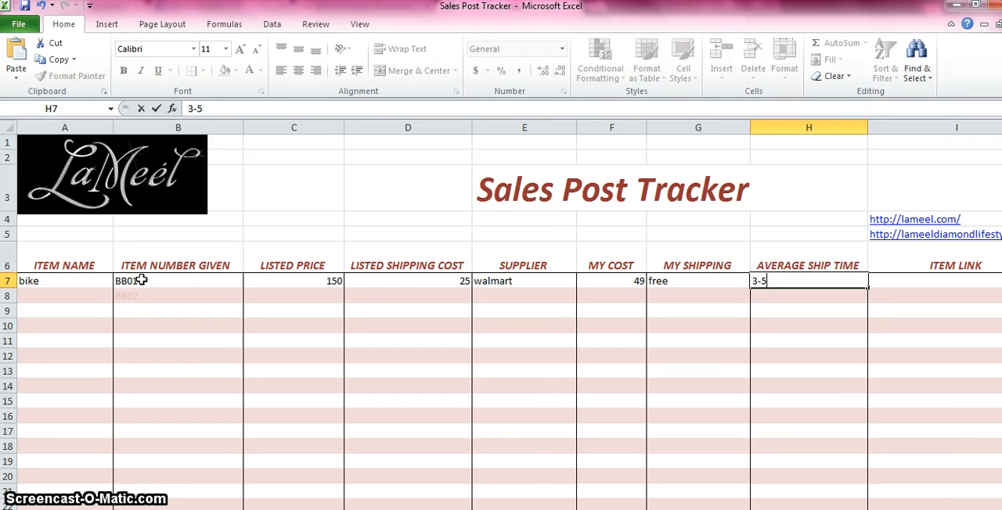
text( day)
key(Right)
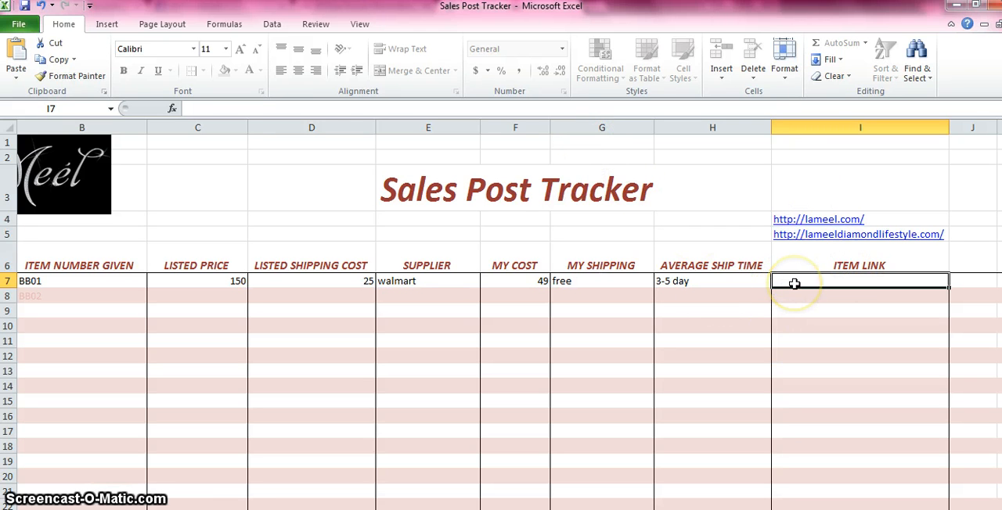
Step: Look over the bike's completed entries in row 7, from the item name across to the supplier and the columns beyond
click(456, 285)
key(Left)
key(Left)
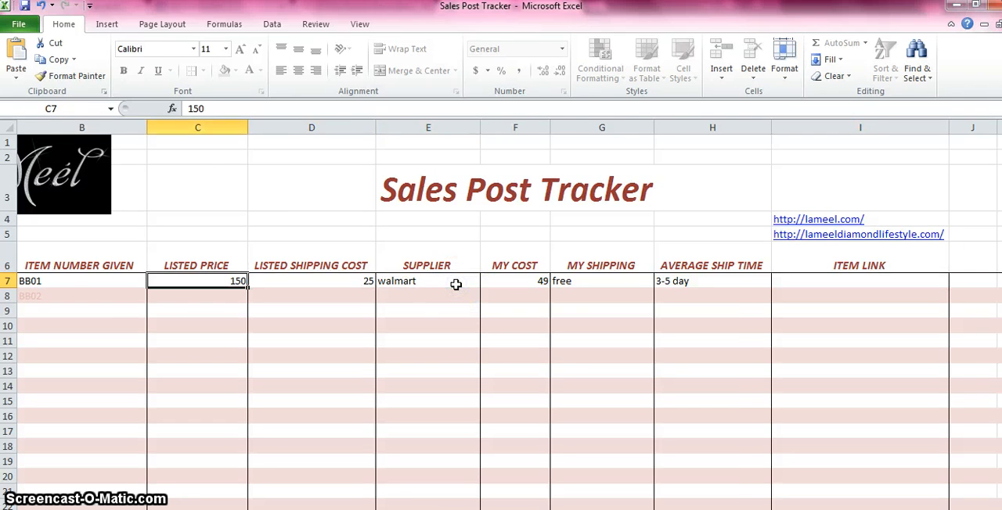
key(Right)
key(Right)
key(Right)
key(Right)
key(Right)
key(Right)
key(Right)
key(Up)
key(Up)
key(Up)
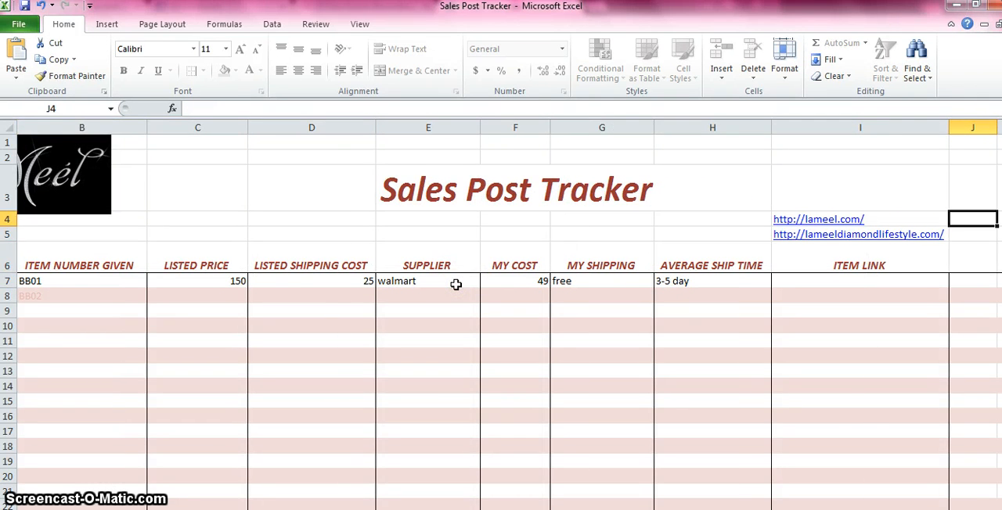
key(Down)
key(Down)
key(Down)
key(Down)
key(Left)
key(Left)
key(Left)
key(Left)
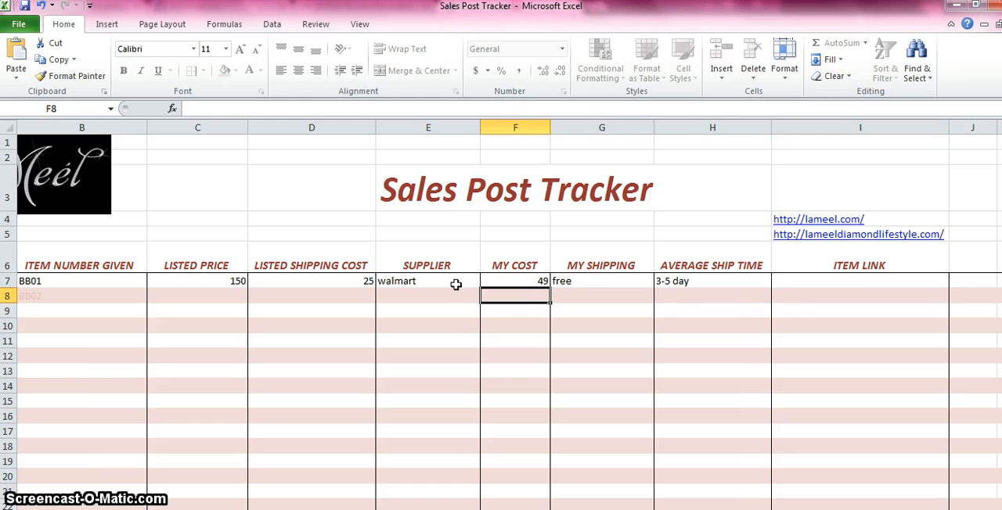
key(Left)
key(Left)
key(Left)
key(Left)
key(Left)
key(Left)
key(Right)
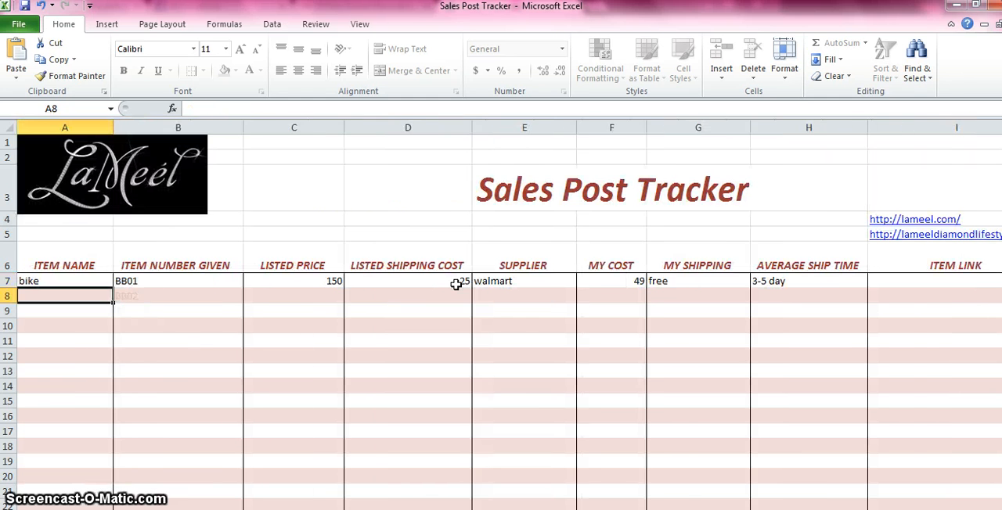
key(Up)
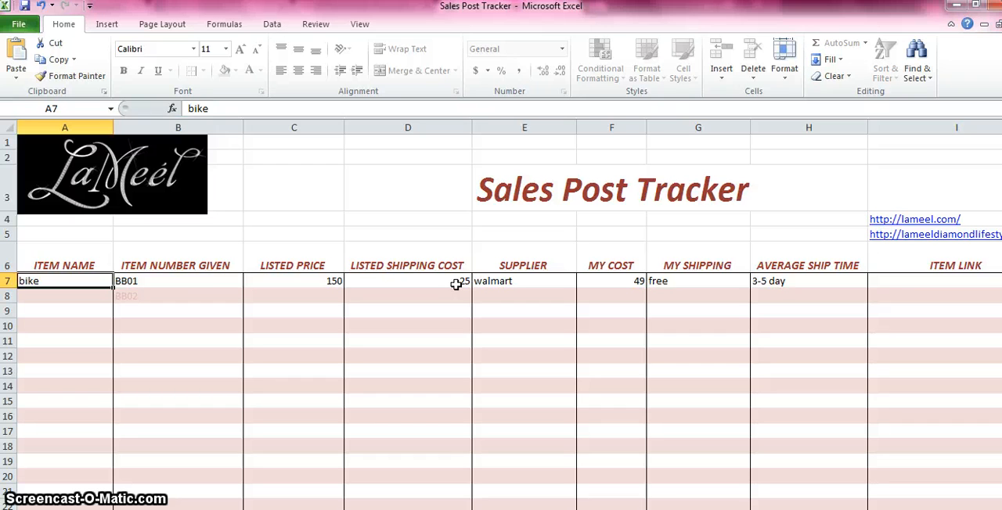
key(Right)
key(Right)
key(Right)
key(Right)
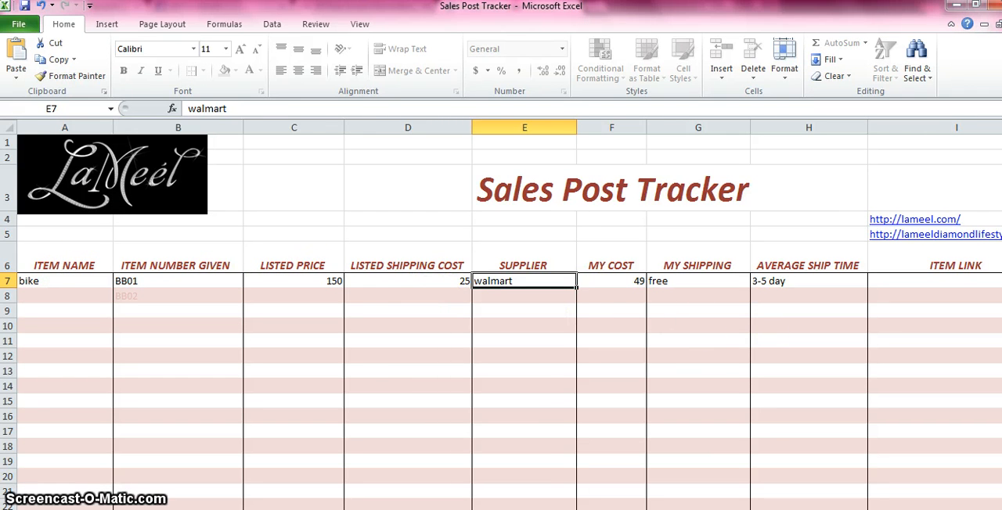
Step: Review the bike's row from its item number to the empty ITEM LINK cell, and return to the blank rows in the ITEM NAME column
drag(693, 509, 712, 509)
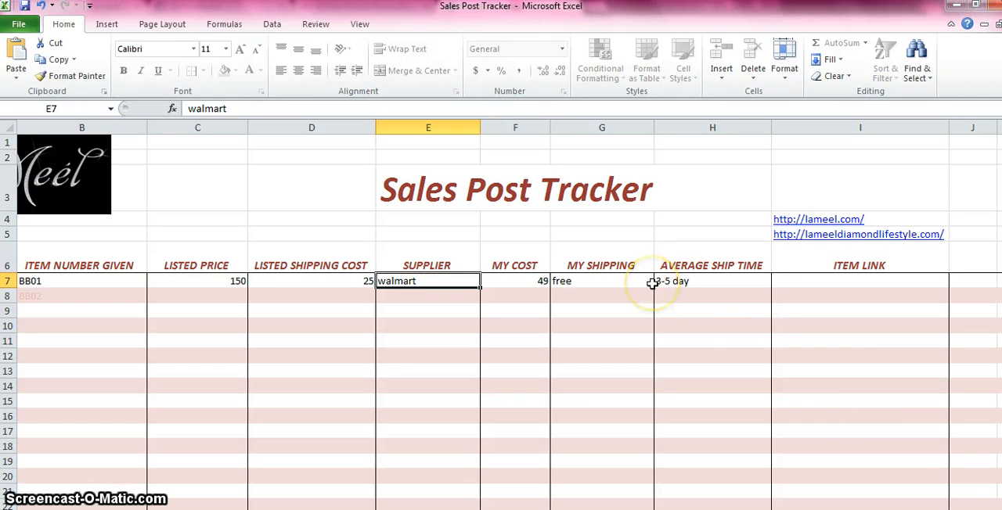
click(353, 286)
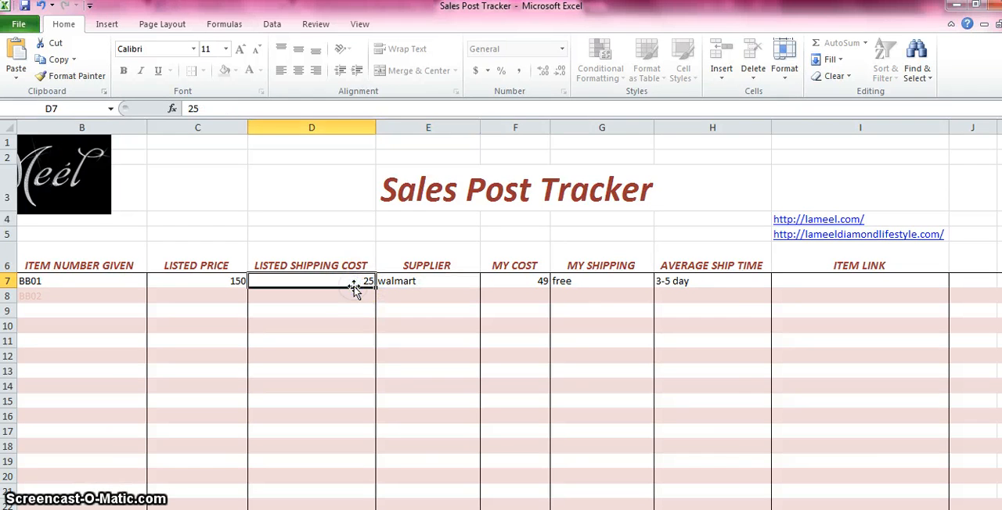
key(Left)
key(Left)
key(Left)
key(Left)
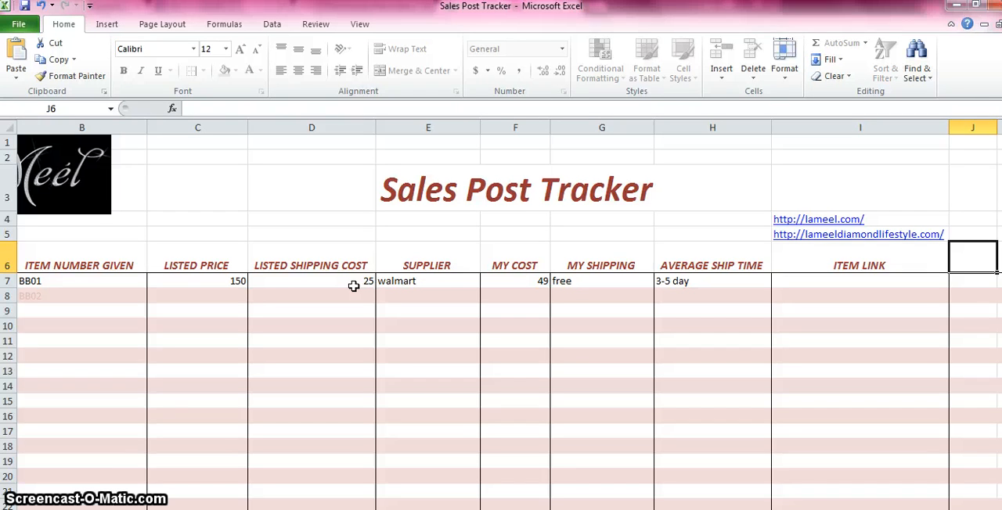
key(Left)
key(Down)
key(Down)
key(Left)
key(Left)
key(Left)
key(Left)
key(Left)
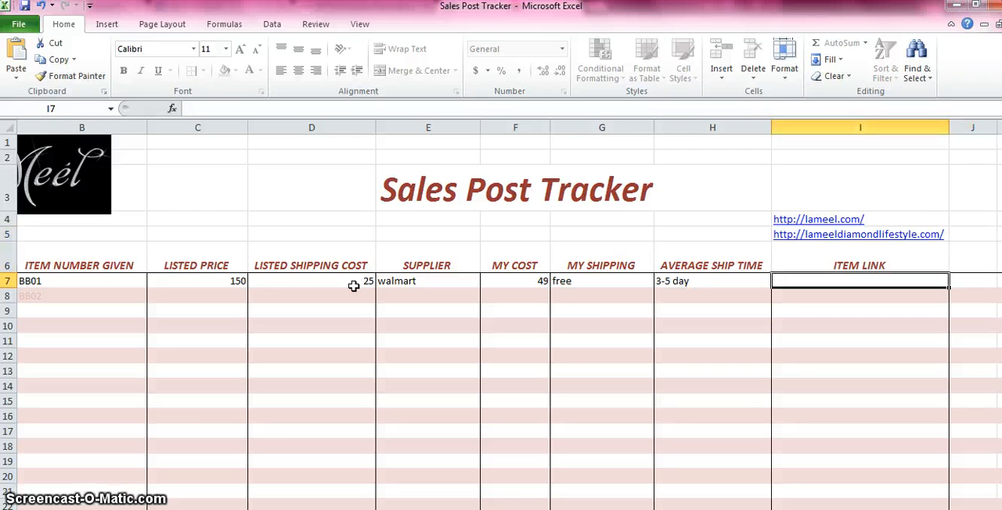
key(Left)
key(Left)
key(Left)
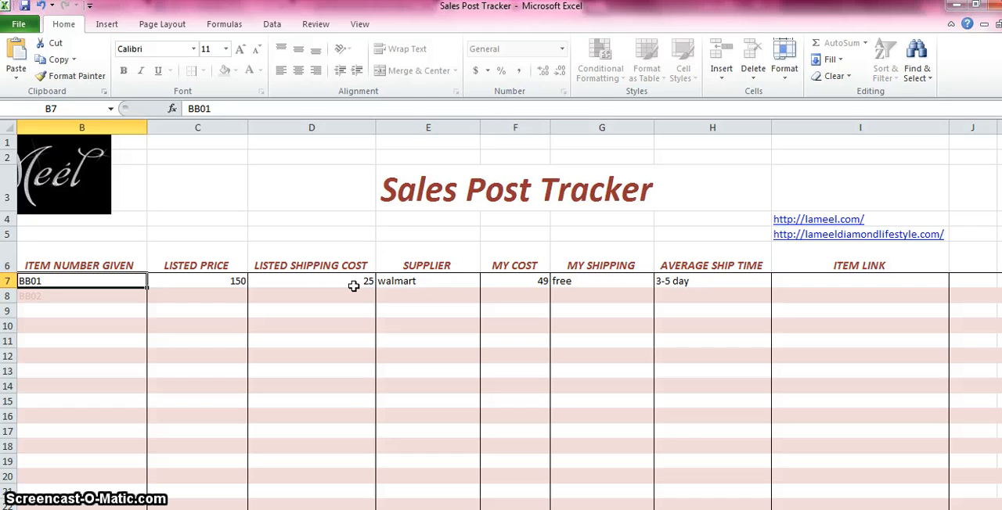
key(Right)
key(Right)
key(Right)
key(Right)
key(Right)
key(Right)
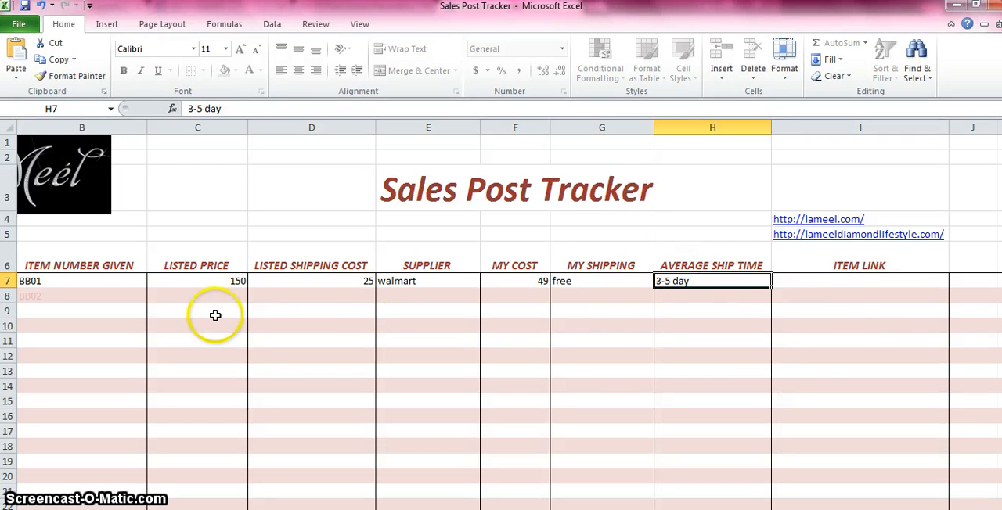
click(842, 287)
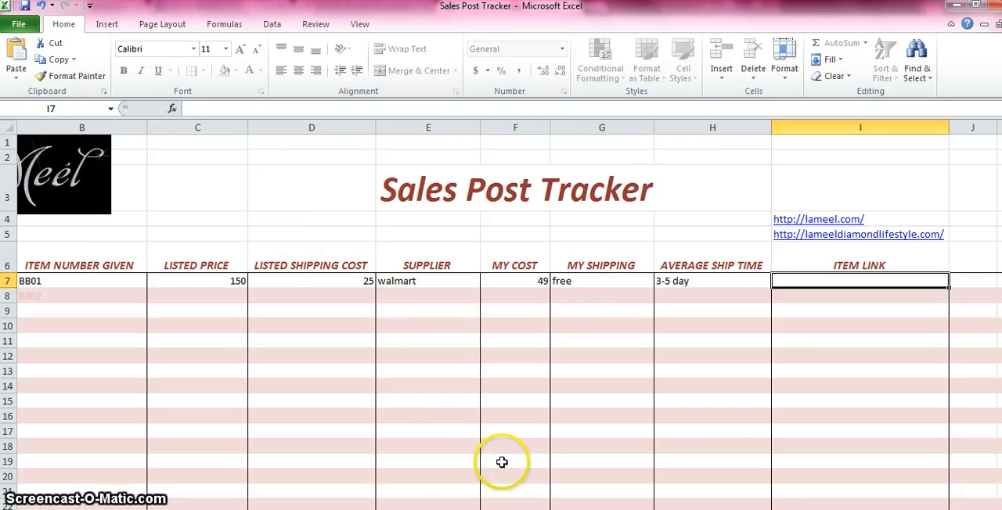
drag(626, 509, 587, 509)
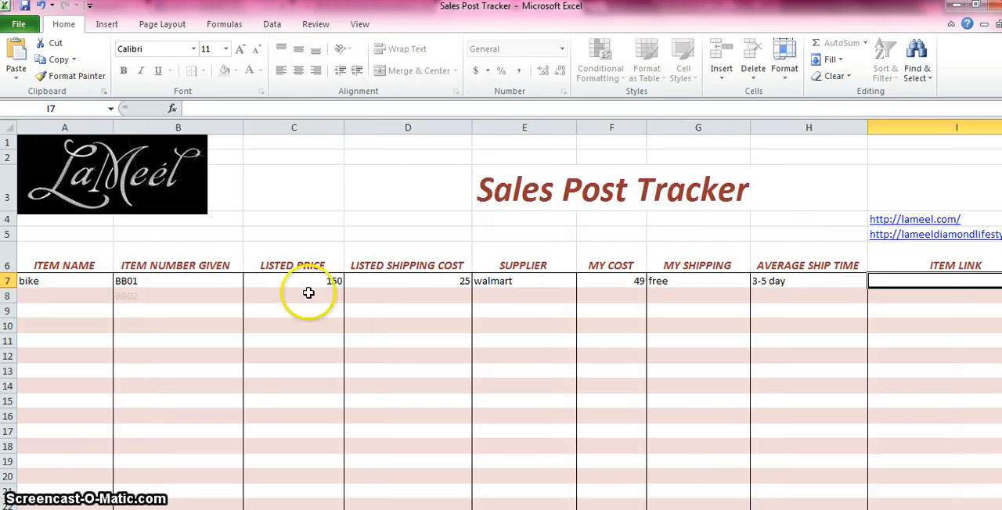
click(60, 309)
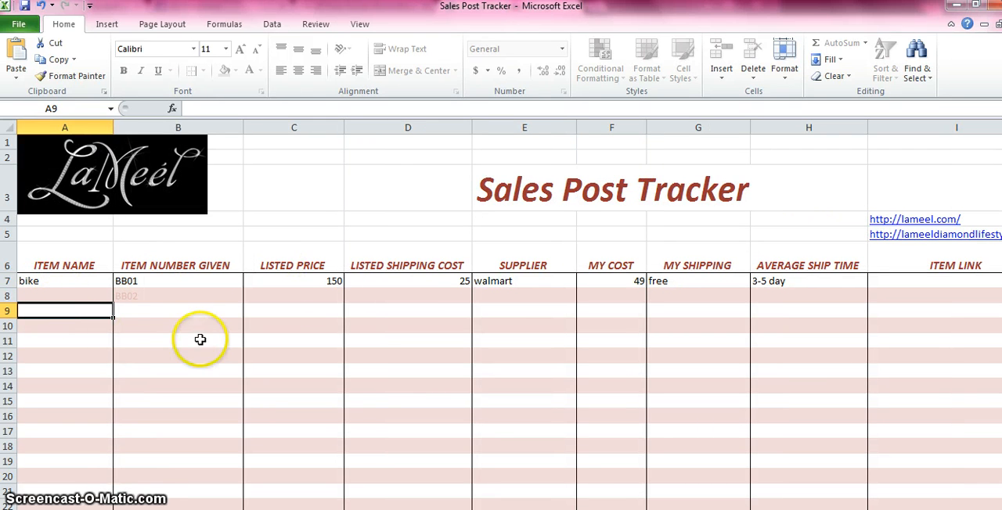